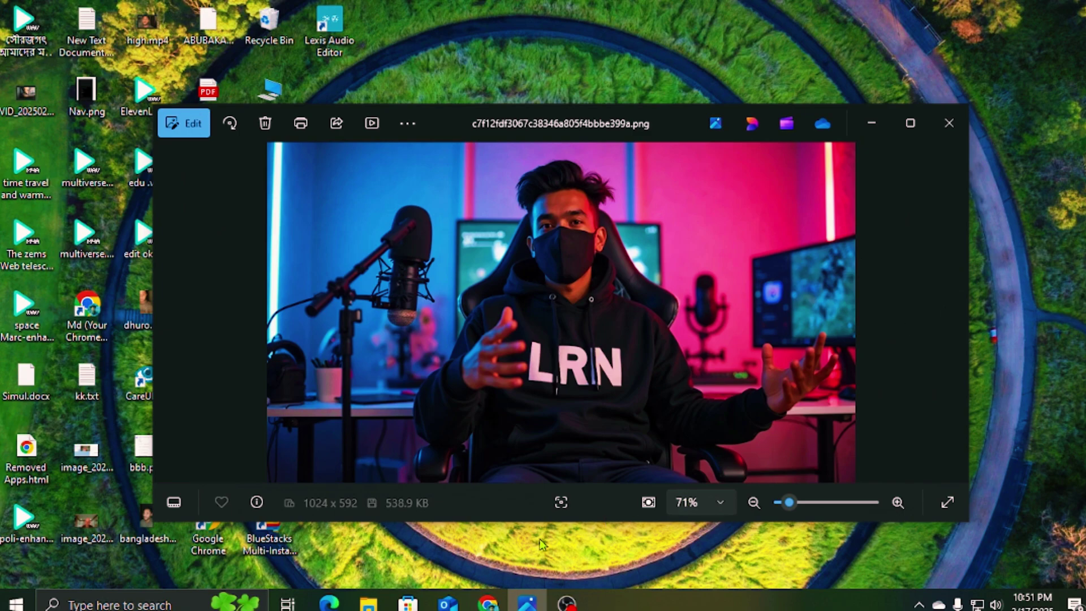
Open the Alpha video folder and play both Gen-3 Alpha Turbo clips, closing the player after each one
{"action": "mouse_move", "coordinate": [370, 602]}
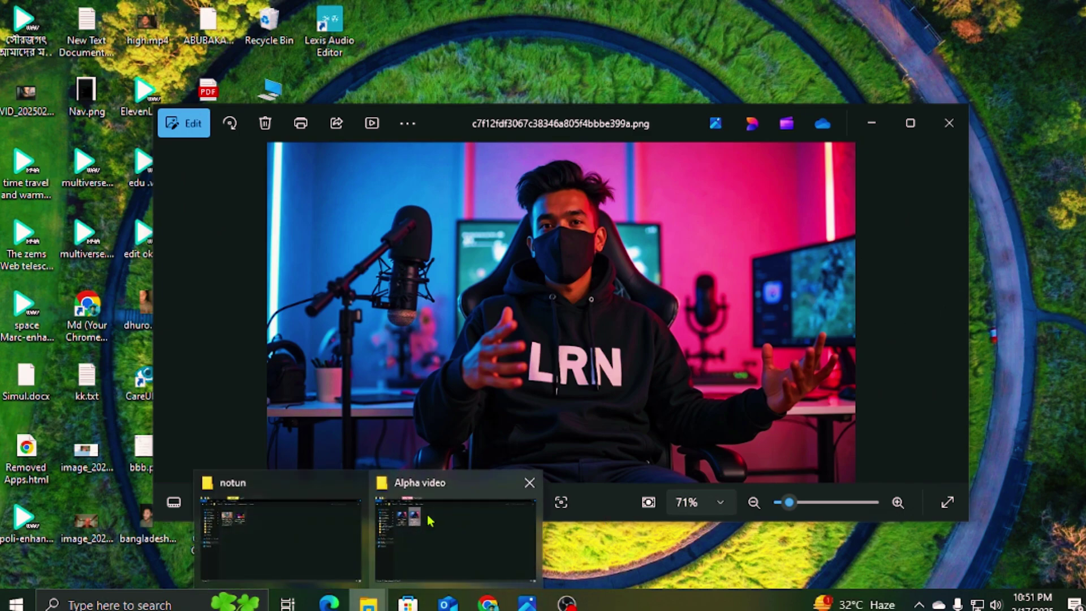
{"action": "mouse_move", "coordinate": [429, 521]}
{"action": "left_click", "coordinate": [380, 528]}
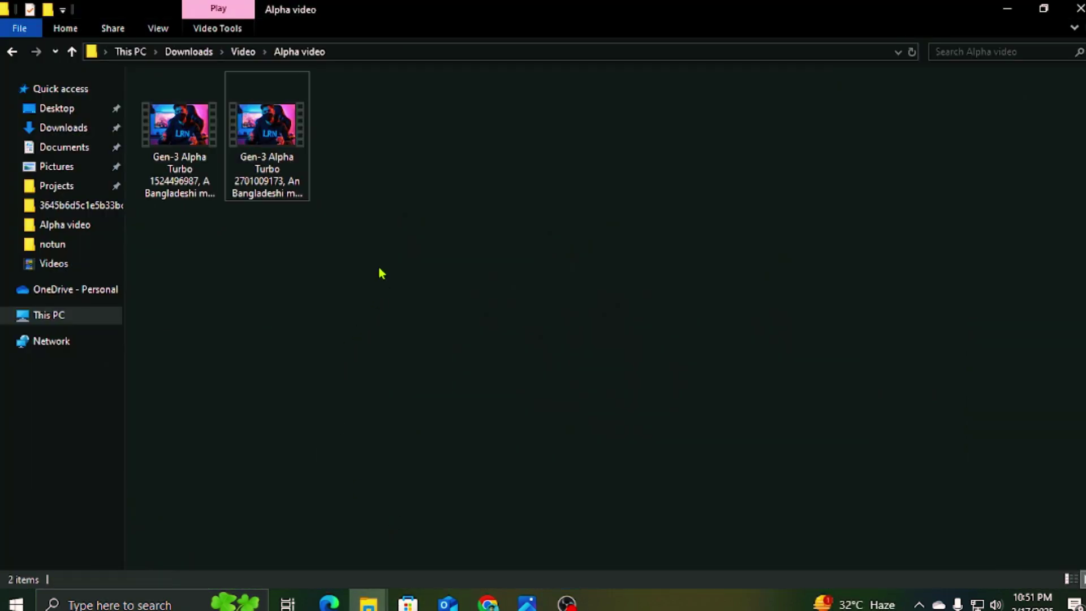
{"action": "double_click", "coordinate": [181, 125]}
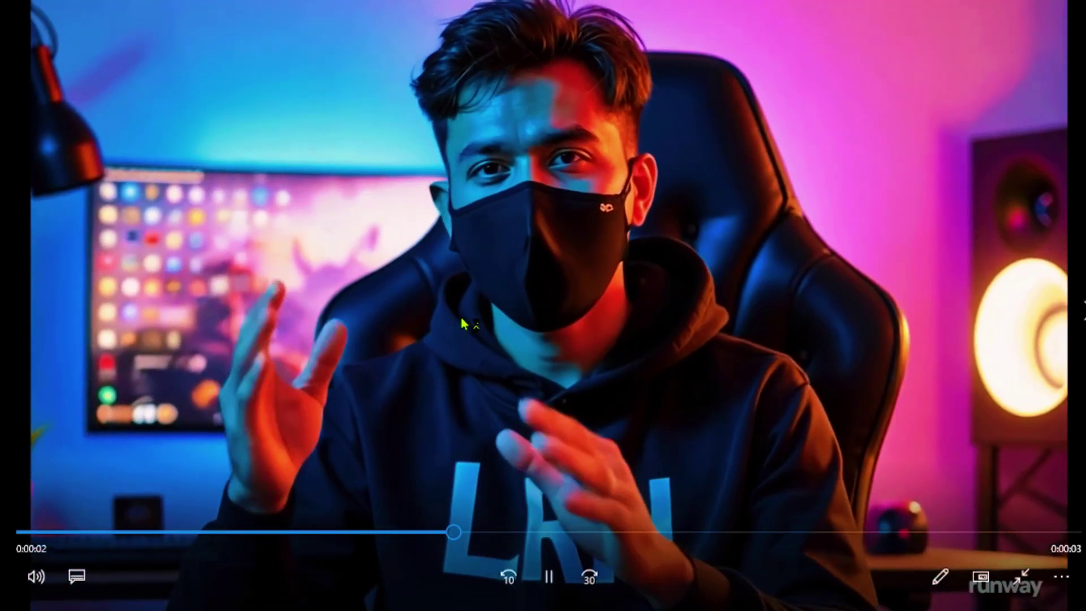
{"action": "left_click", "coordinate": [1077, 13]}
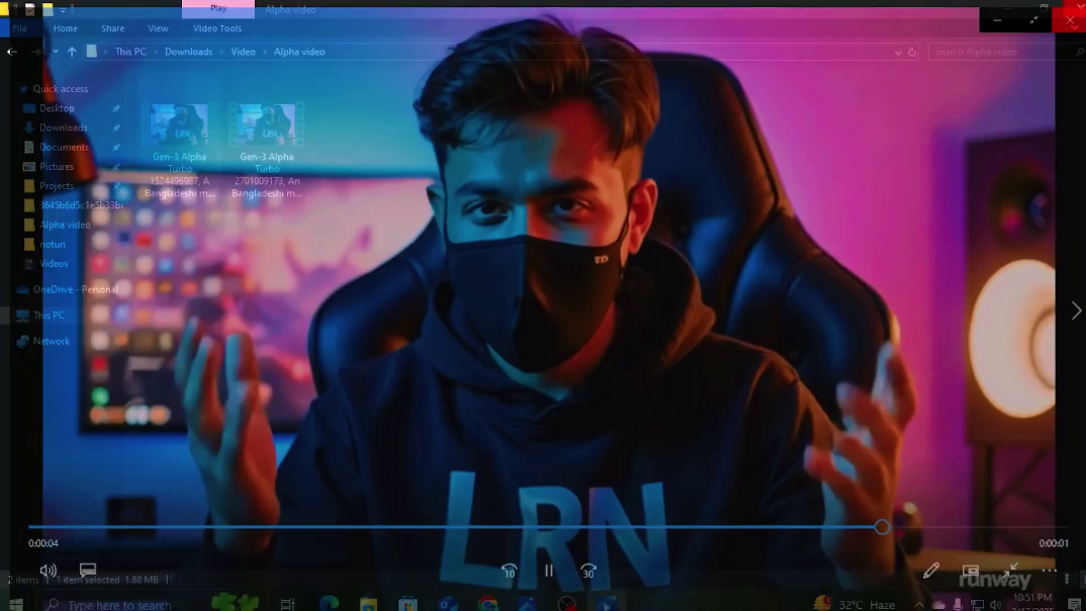
{"action": "left_click", "coordinate": [296, 129]}
{"action": "double_click", "coordinate": [296, 129]}
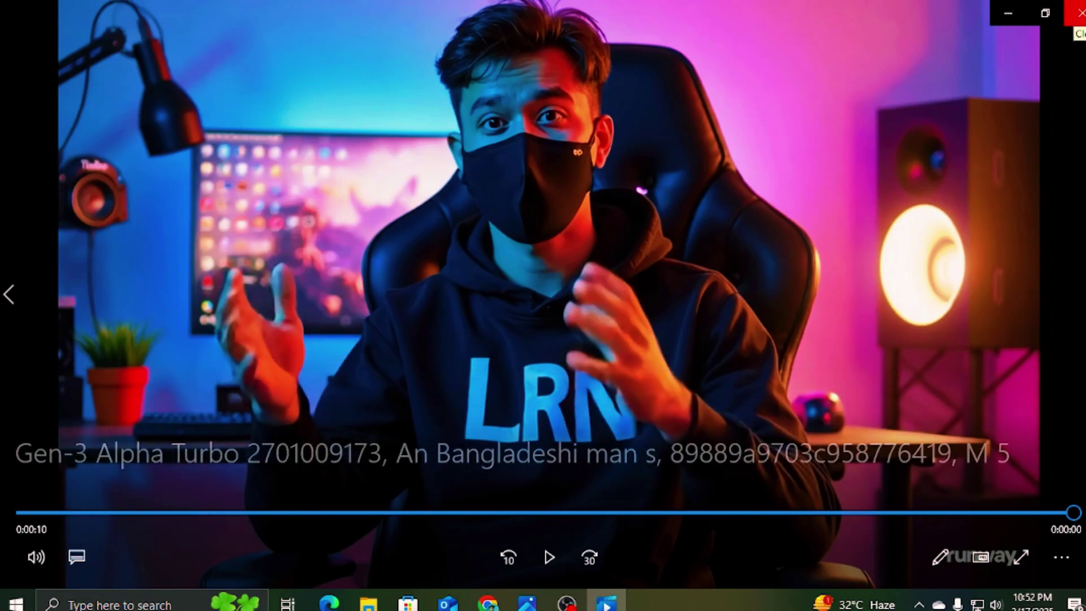
{"action": "left_click", "coordinate": [1078, 12]}
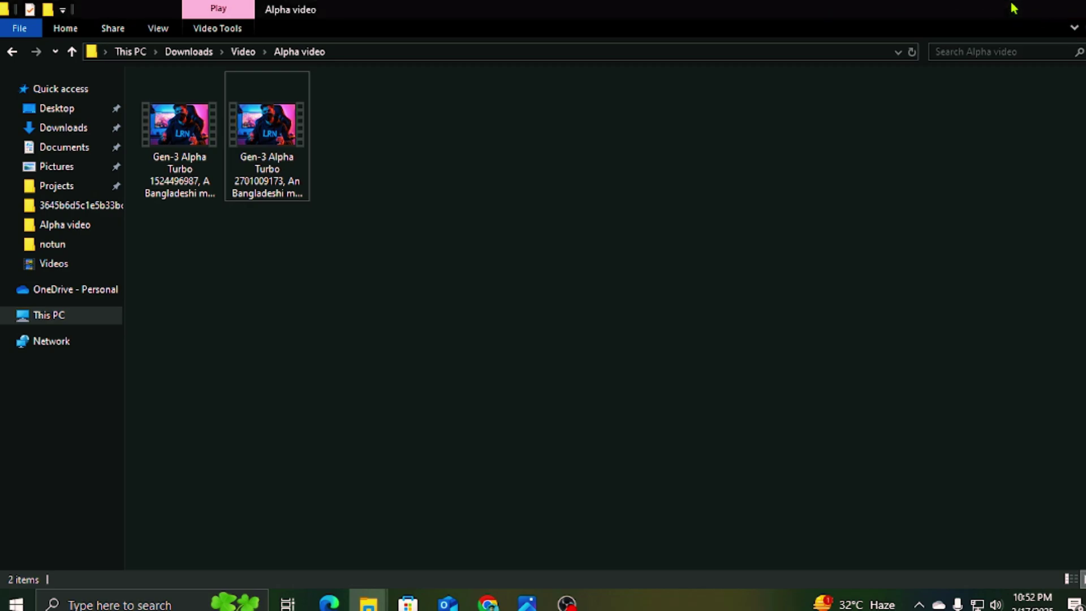
Clear the desktop by minimizing the folder window and closing the open PNG image
{"action": "left_click", "coordinate": [1007, 8]}
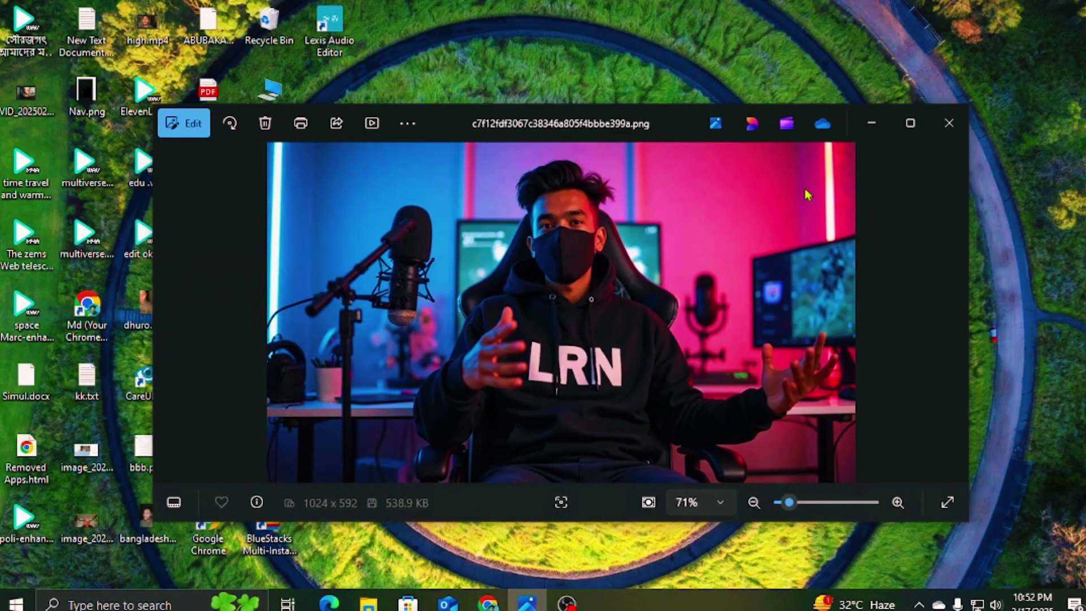
{"action": "left_click", "coordinate": [950, 123]}
{"action": "right_click", "coordinate": [553, 299]}
{"action": "left_click", "coordinate": [623, 349]}
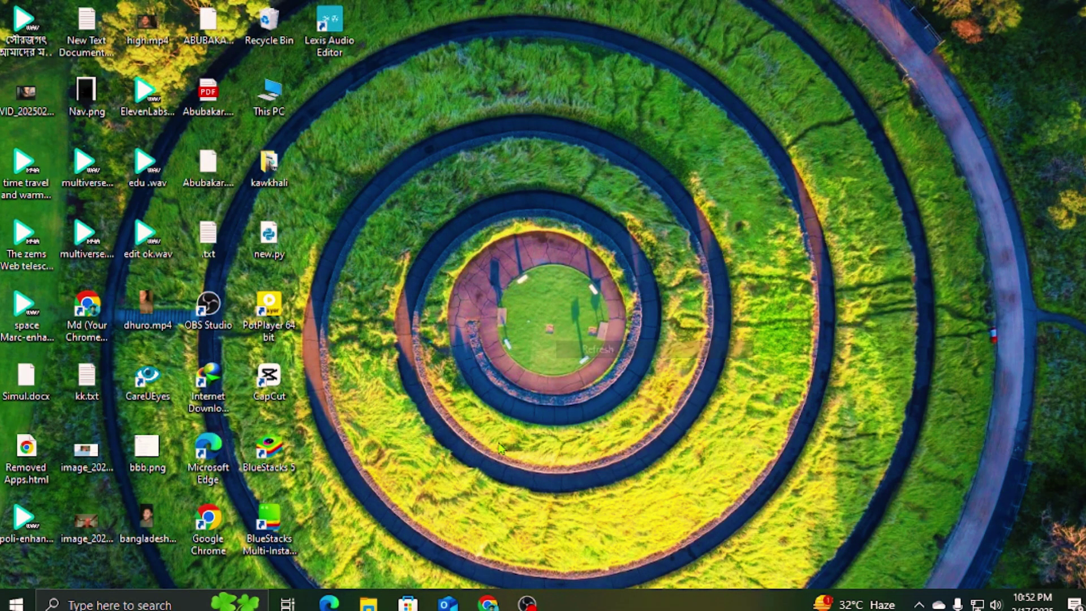
Switch to Chrome and search Google for "seaart ai" in a new tab
{"action": "left_click", "coordinate": [488, 603]}
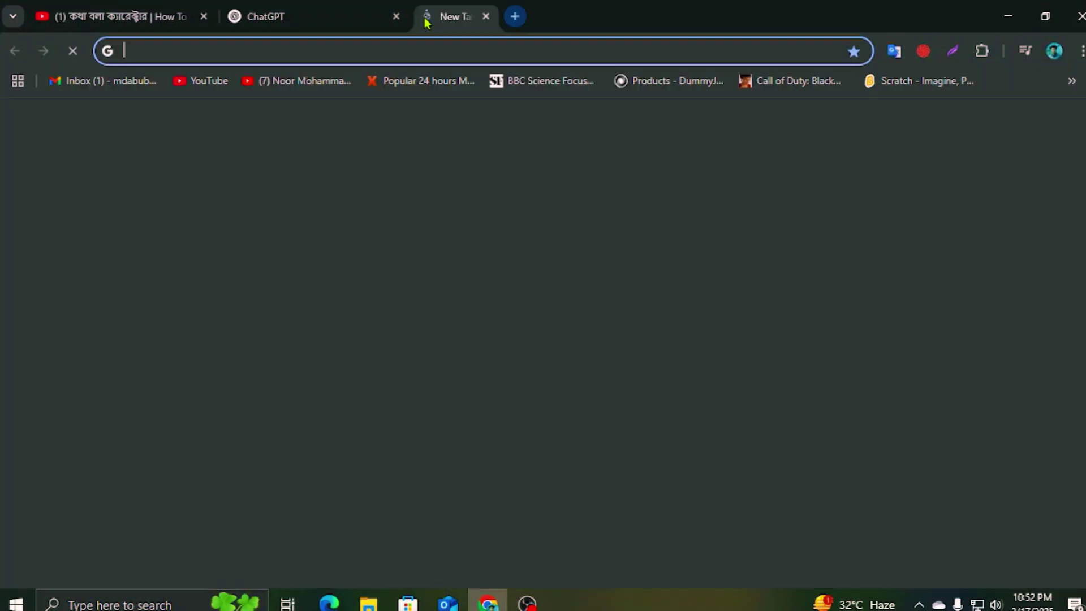
{"action": "left_click", "coordinate": [426, 17]}
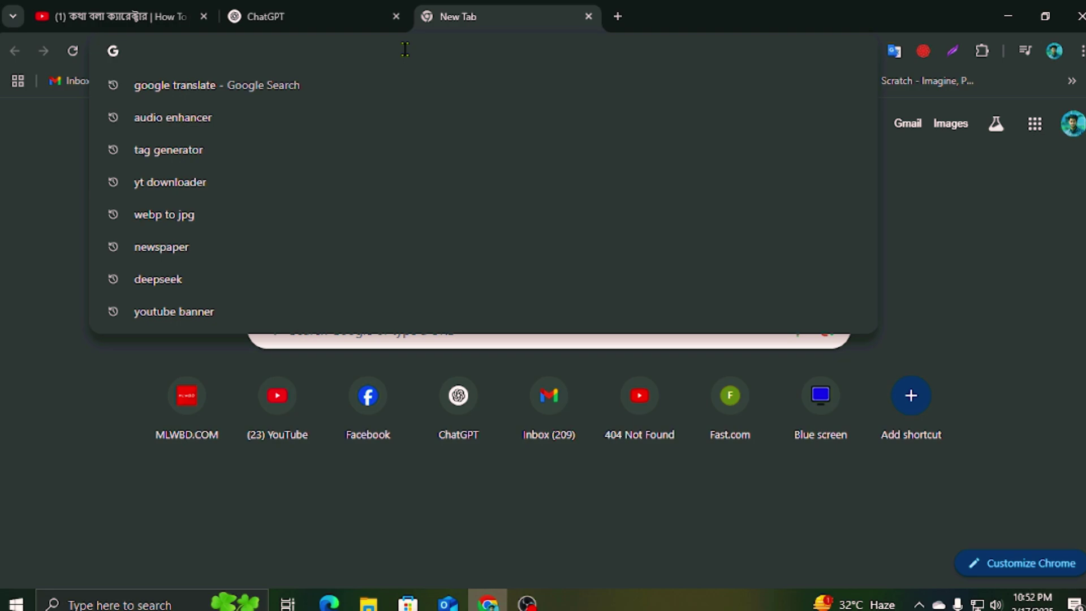
{"action": "type", "text": "See"}
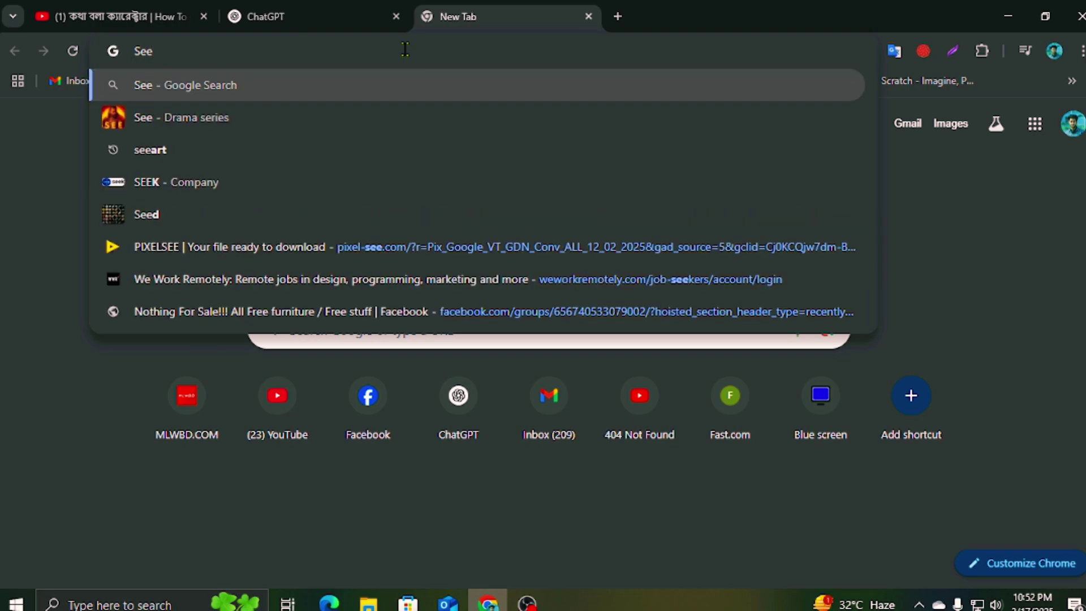
{"action": "type", "text": "Art"}
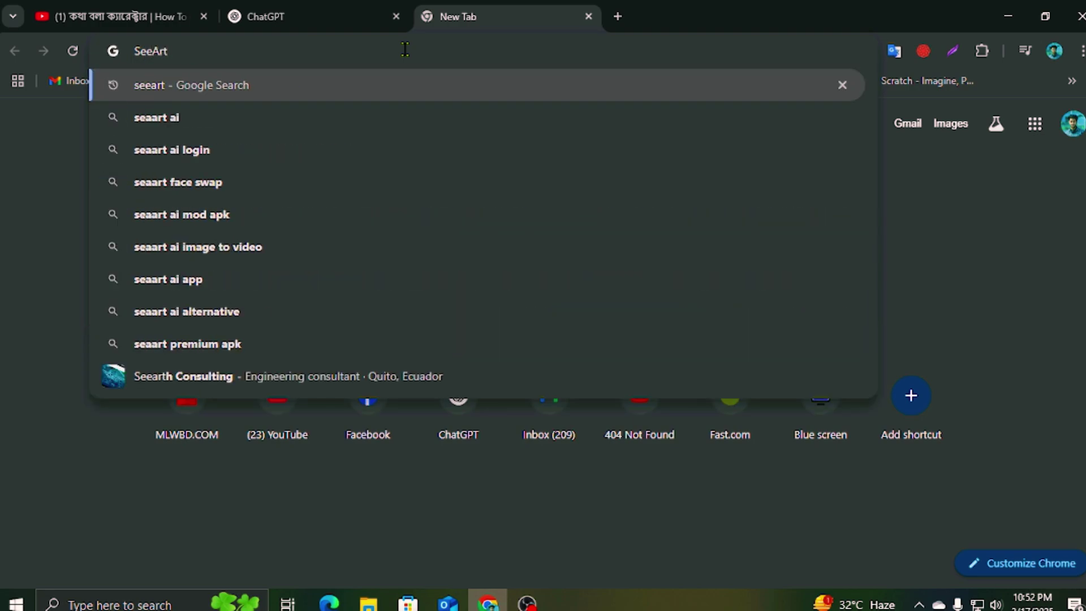
{"action": "key", "text": "Down"}
{"action": "key", "text": "Return"}
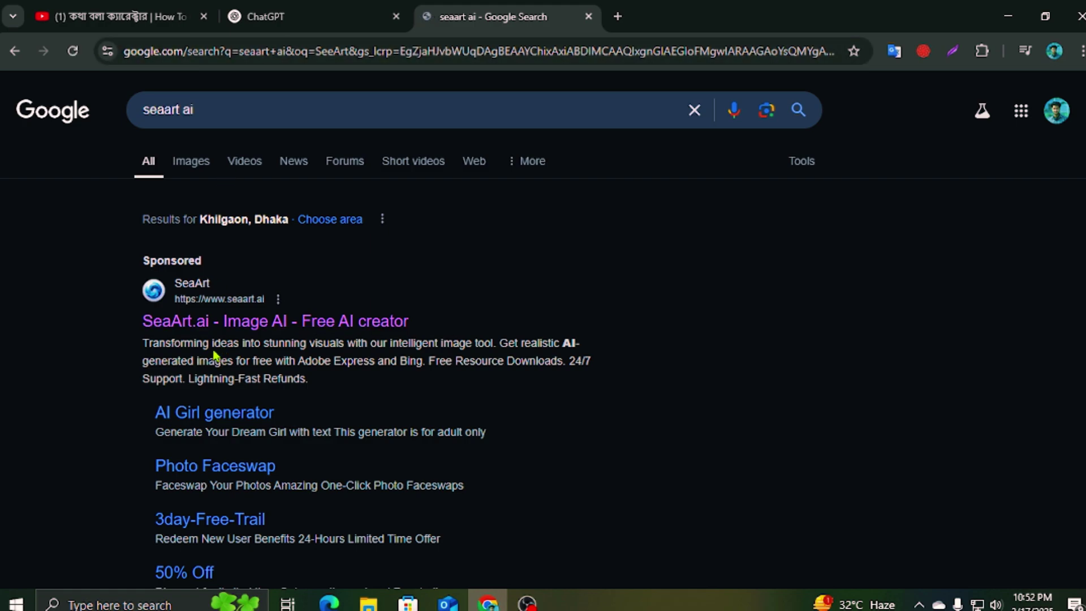
Open the SeaArt.ai website from the search results and dismiss its SVIP offer and Illustrious V2.0 pop-ups
{"action": "left_click", "coordinate": [198, 320]}
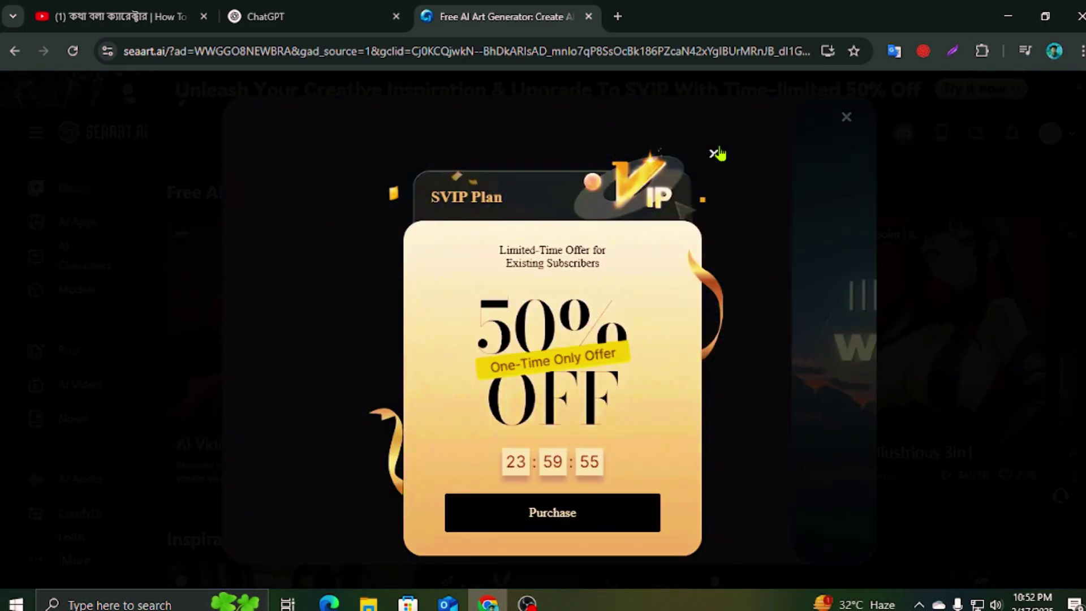
{"action": "left_click", "coordinate": [715, 153]}
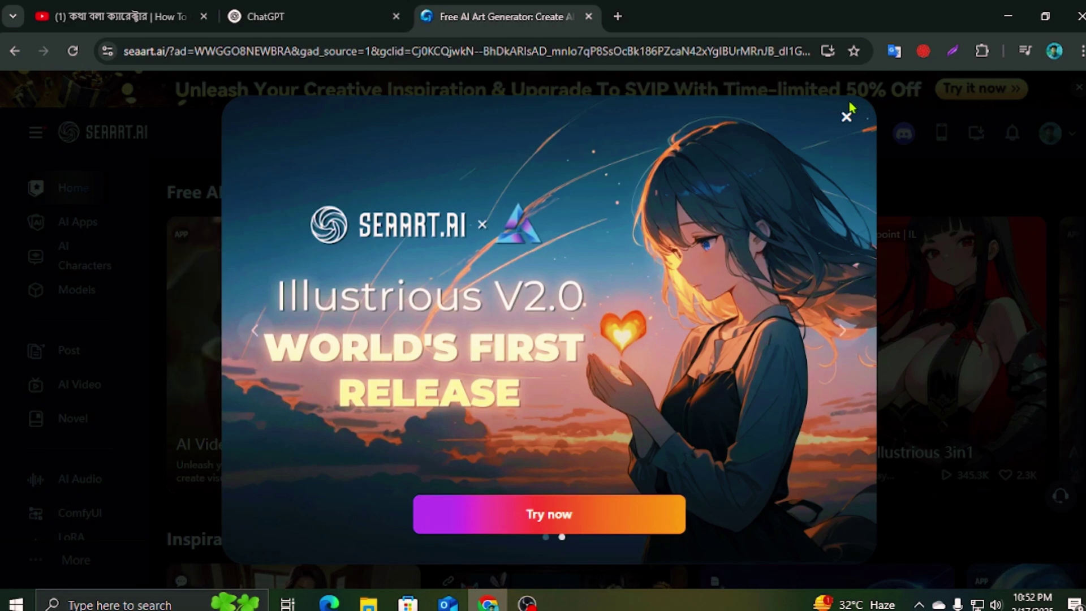
{"action": "left_click", "coordinate": [846, 117]}
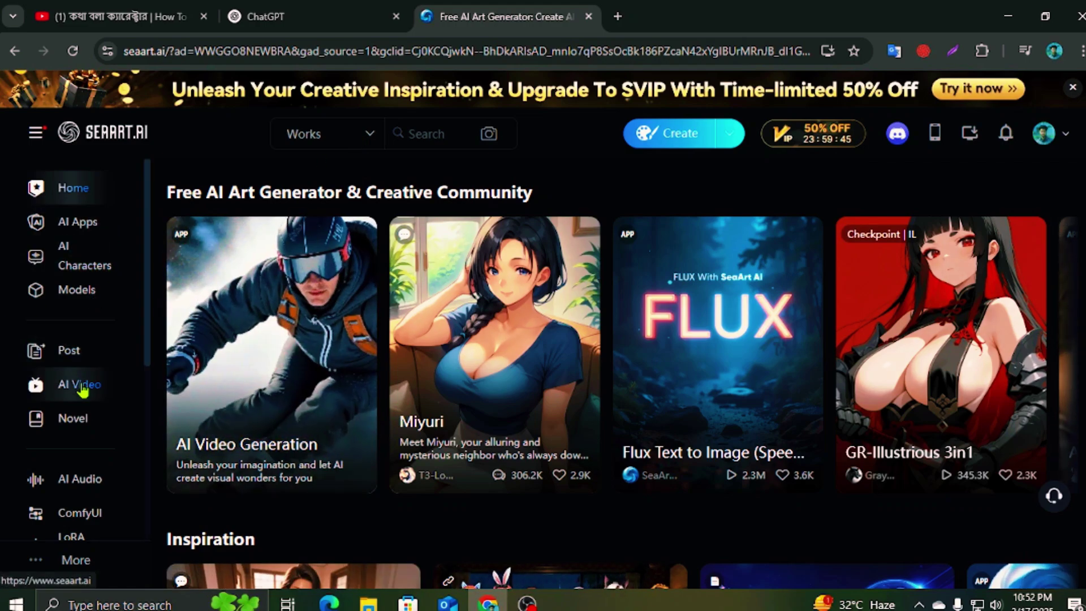
Look over the SeaArt home page and open the image creation page
{"action": "scroll", "coordinate": [439, 311], "scroll_direction": "down", "scroll_amount": 10}
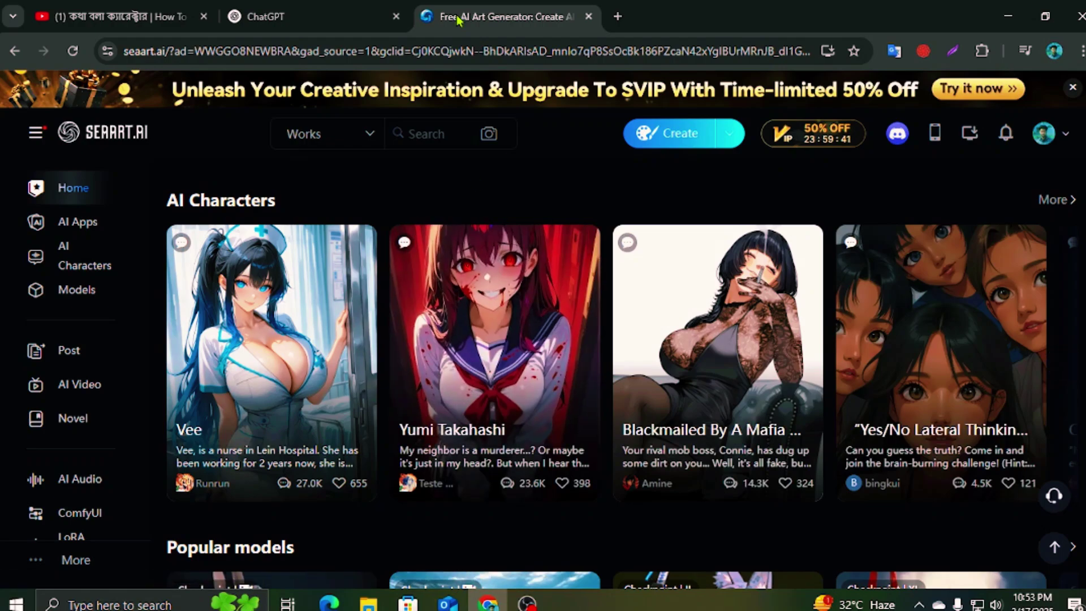
{"action": "scroll", "coordinate": [589, 174], "scroll_direction": "up", "scroll_amount": 10}
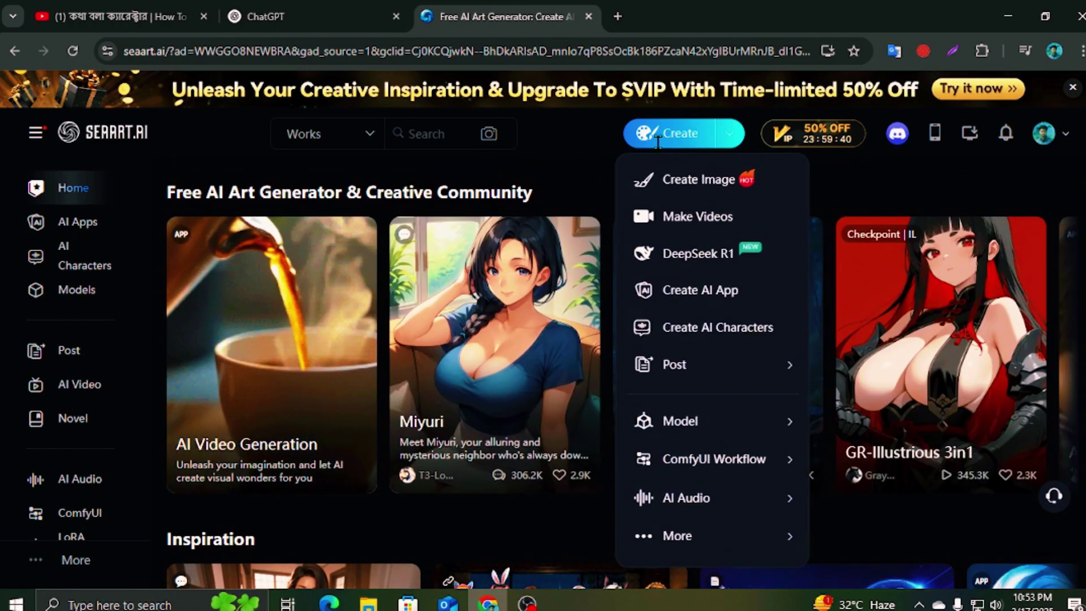
{"action": "left_click", "coordinate": [658, 138]}
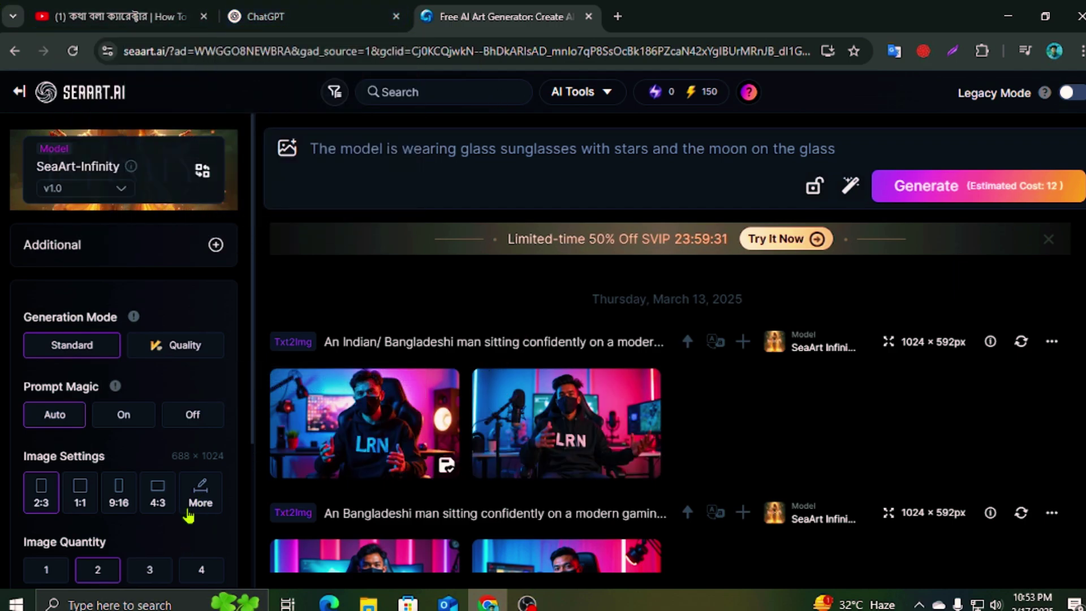
Set the image aspect ratio to landscape 16:9, keep two images per generation, and close the image settings
{"action": "left_click", "coordinate": [199, 497]}
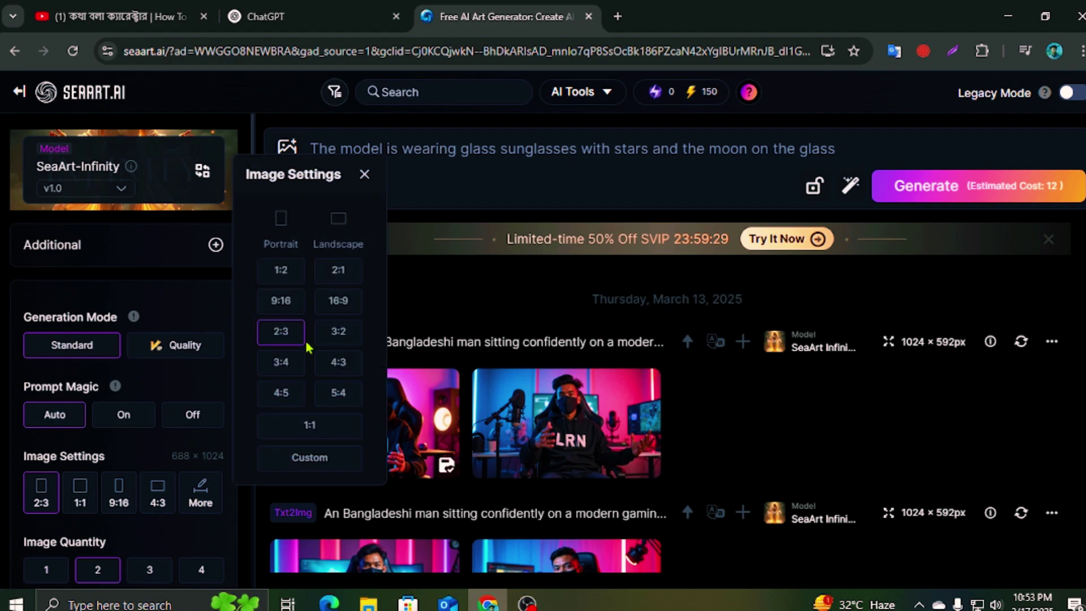
{"action": "left_click", "coordinate": [346, 304]}
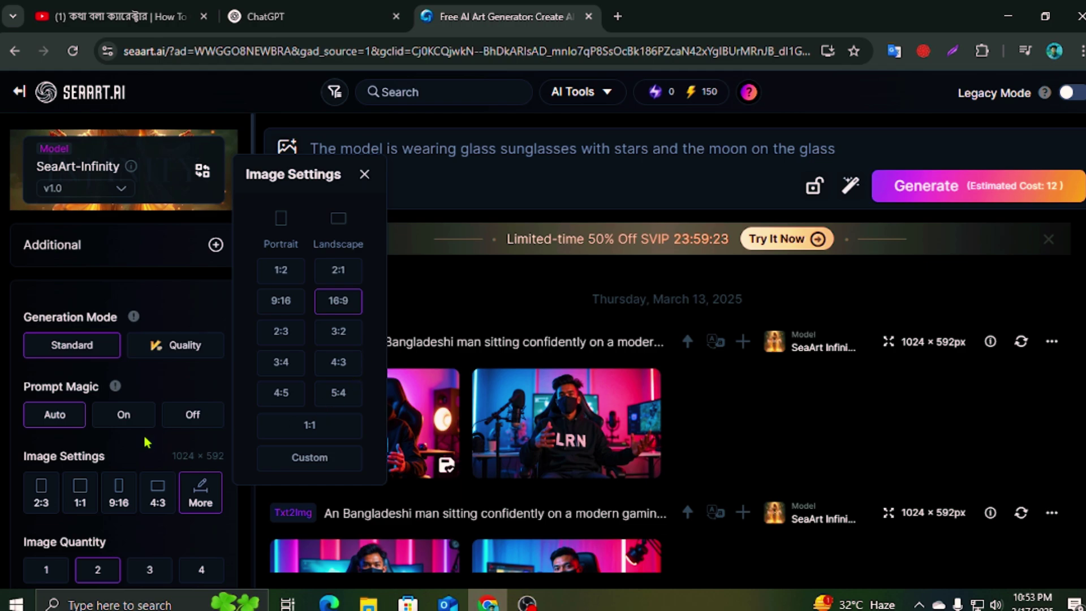
{"action": "scroll", "coordinate": [146, 442], "scroll_direction": "down", "scroll_amount": 3}
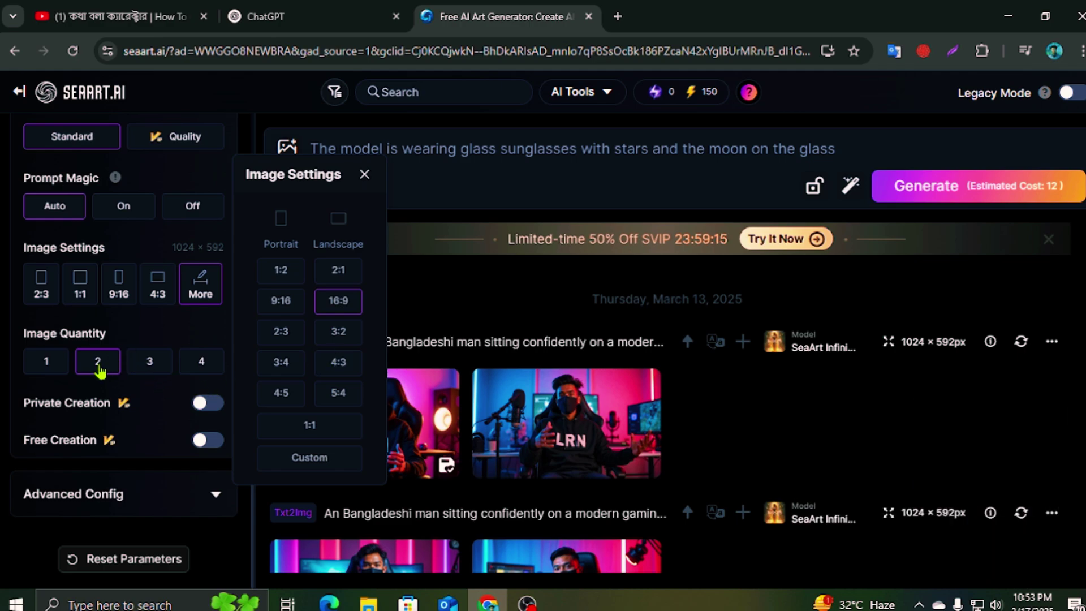
{"action": "scroll", "coordinate": [99, 369], "scroll_direction": "up", "scroll_amount": 3}
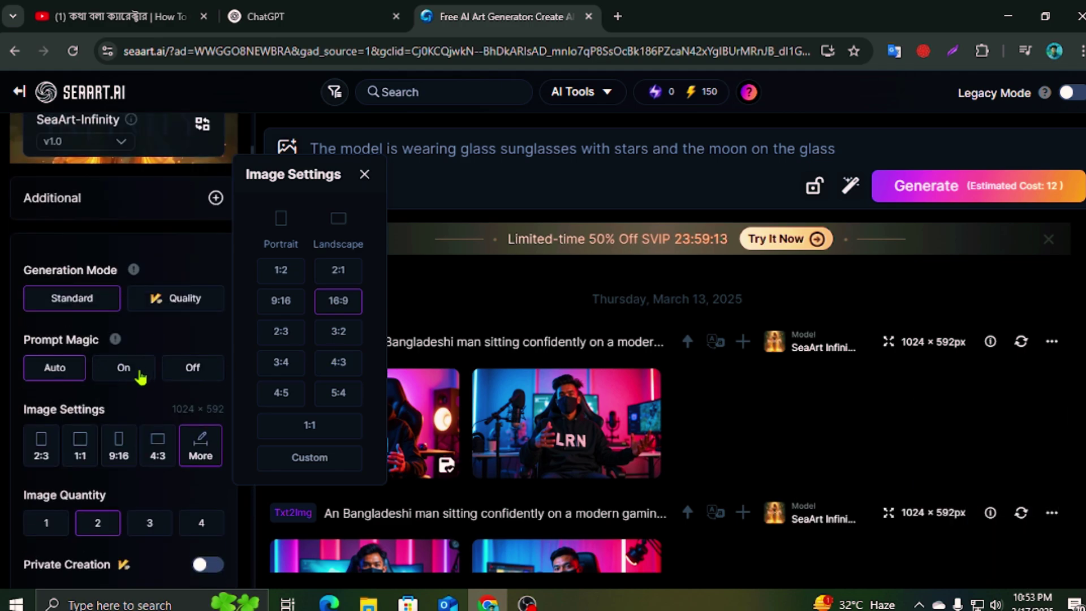
{"action": "scroll", "coordinate": [164, 369], "scroll_direction": "up", "scroll_amount": 1}
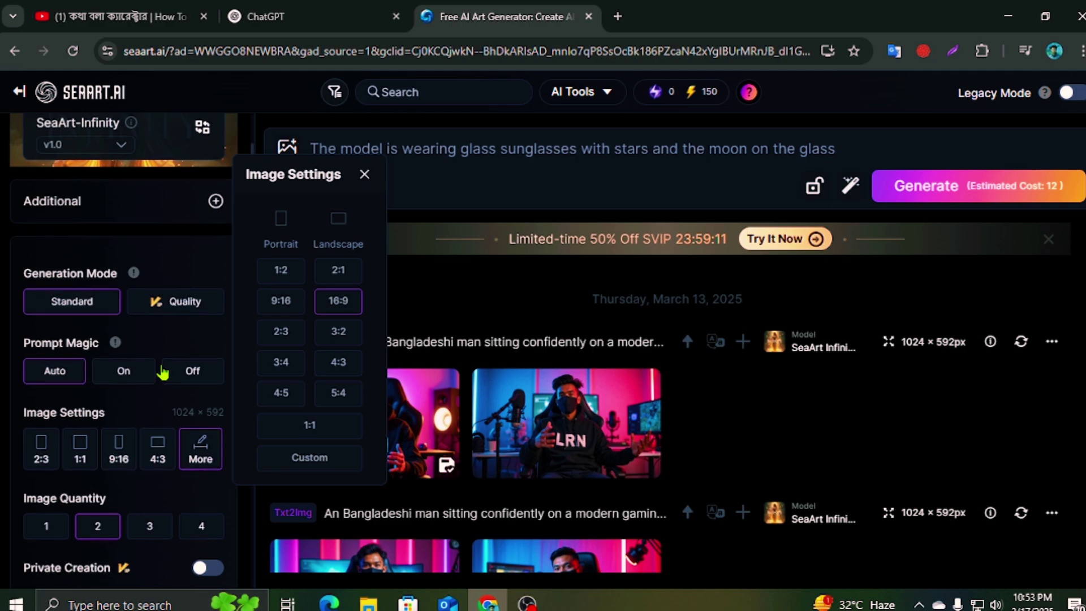
{"action": "left_click", "coordinate": [496, 279]}
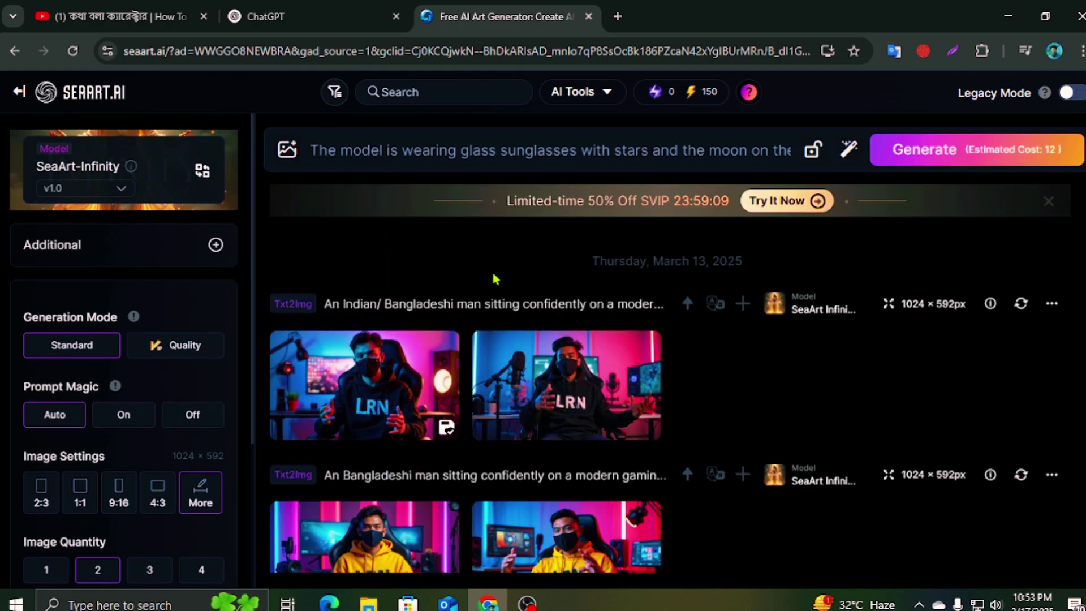
Insert a prompt describing an Indian/ Bangladeshi man in a bright yellow "HowToHaven" hoodie and black mask, gesturing in a neon-lit YouTube studio
{"action": "left_click", "coordinate": [357, 16]}
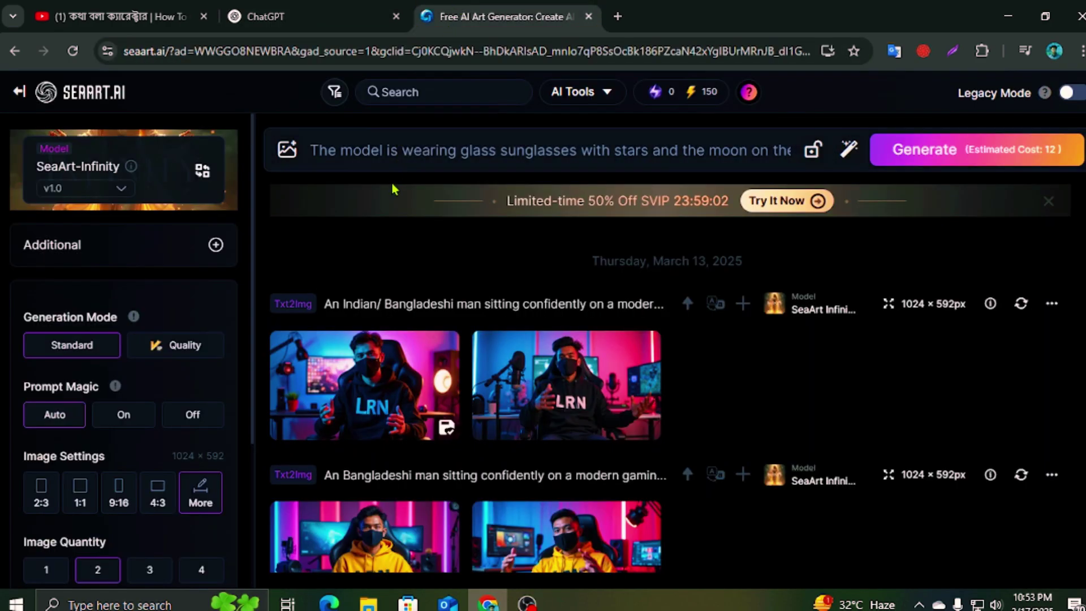
{"action": "left_click", "coordinate": [498, 16]}
{"action": "left_click", "coordinate": [388, 148]}
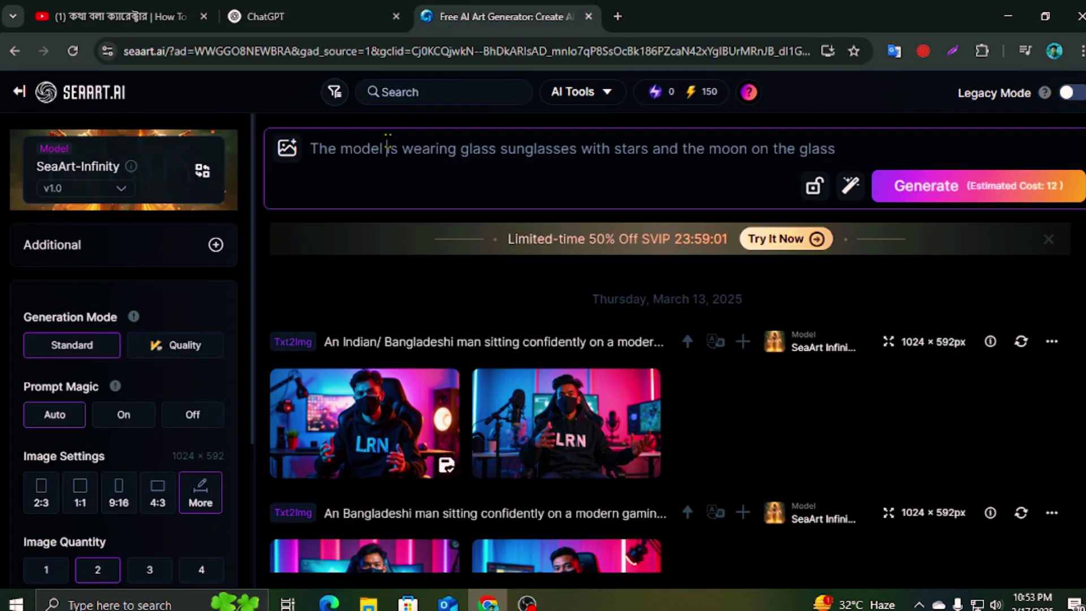
{"action": "type", "text": "An Indian/ Bangladeshi man sitting confidently on a modern gaming chair in his YouTube studio. He is wearing a bright yellow hoodie with \"HowToHaven\" boldly printed on it. His face is clearly visible and expressive despite wearing a sleek black covID-19 mask. The man is gesturing with his hands, as if explaining something important, while looking directly at the camera. The studio background is illuminated with vibrant neon lights in shades of blue and pink, along with tech gadgets like a microphone, camera, and monitor, creating a professional and futuristic atmosphere"}
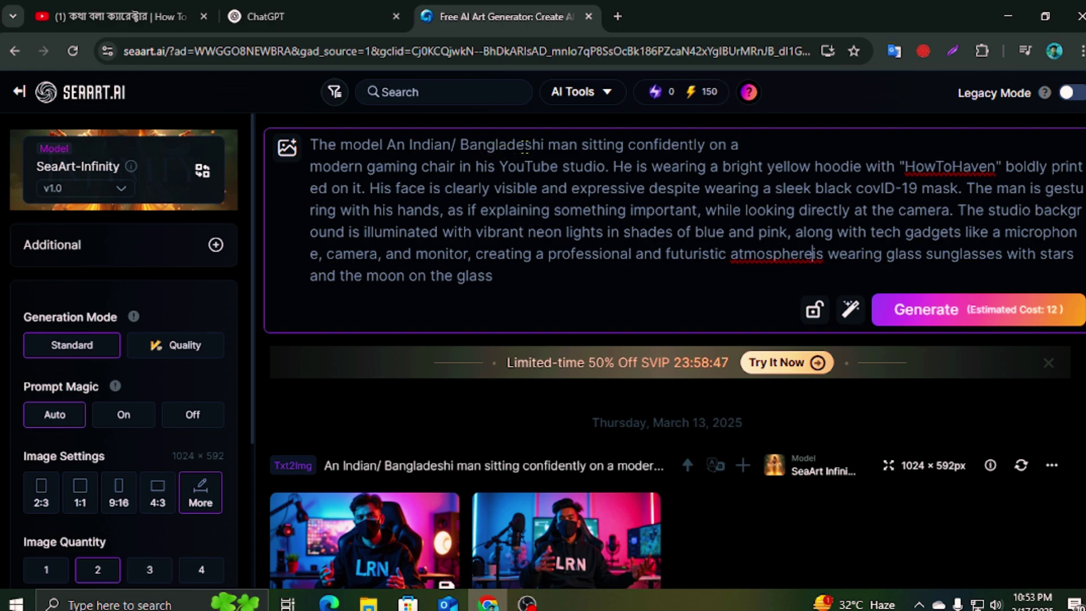
Replace "Indian/ Bangladeshi" with "USA" in the prompt's description of the man
{"action": "left_click_drag", "start_coordinate": [544, 146], "coordinate": [415, 143]}
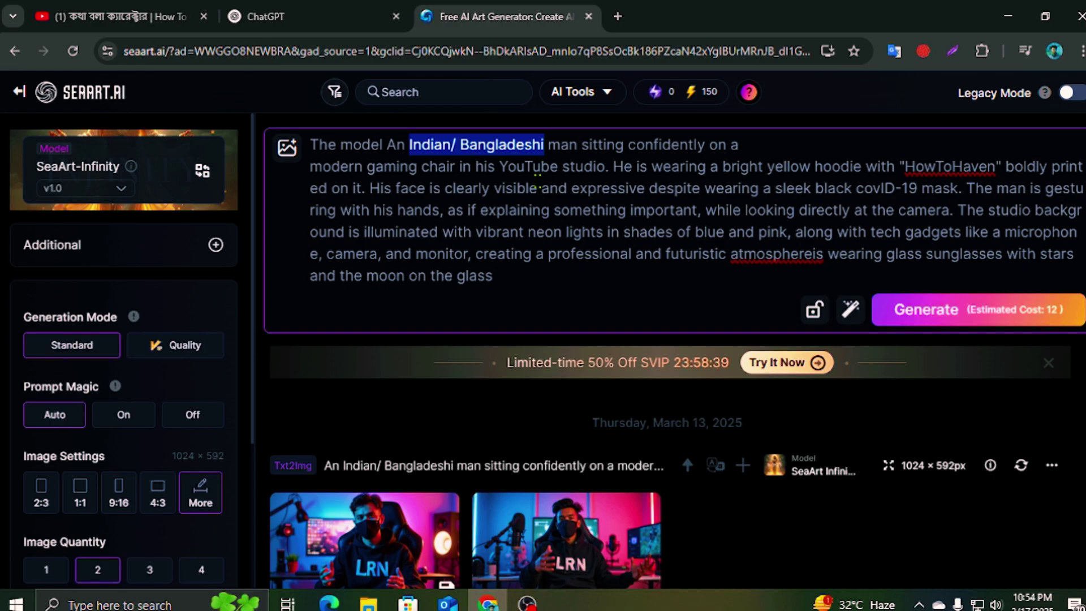
{"action": "key", "text": "BackSpace"}
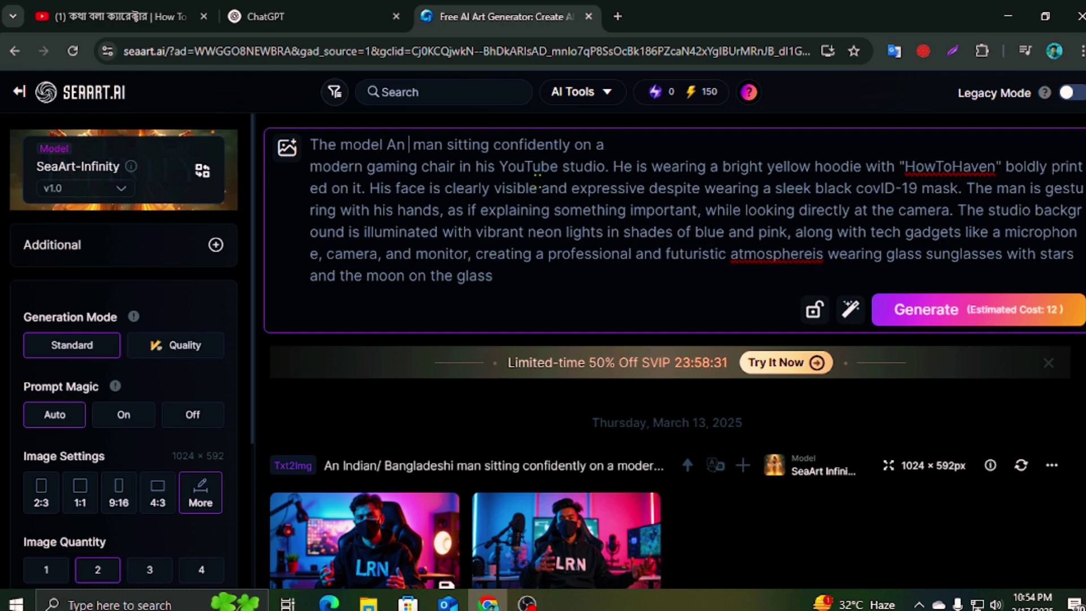
{"action": "type", "text": "USA"}
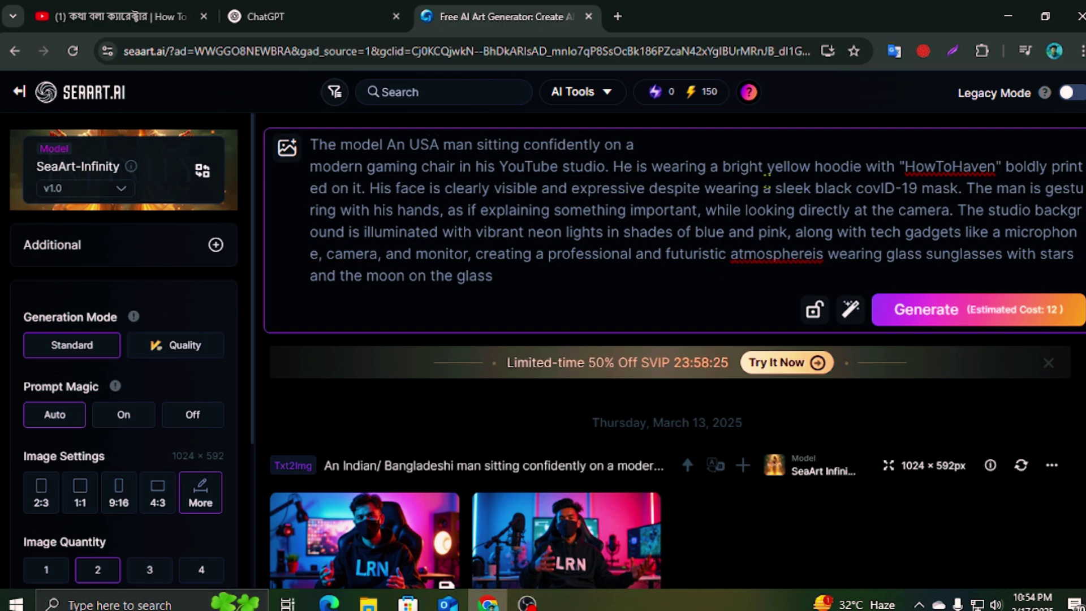
Replace the hoodie text "HowToHaven" with "LRN" in the prompt
{"action": "left_click", "coordinate": [931, 166]}
{"action": "double_click", "coordinate": [948, 168]}
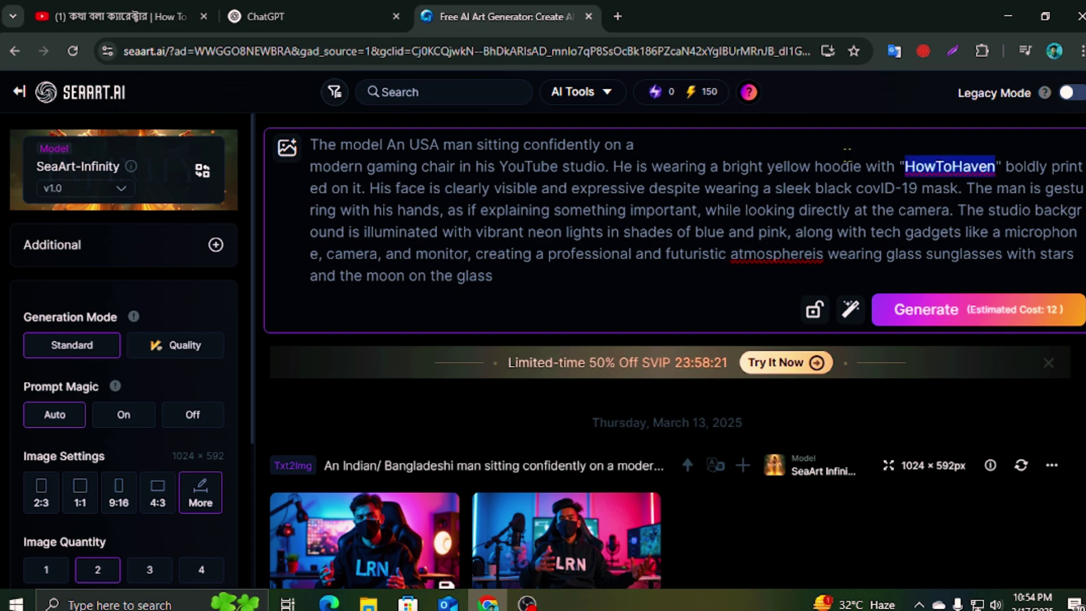
{"action": "key", "text": "BackSpace"}
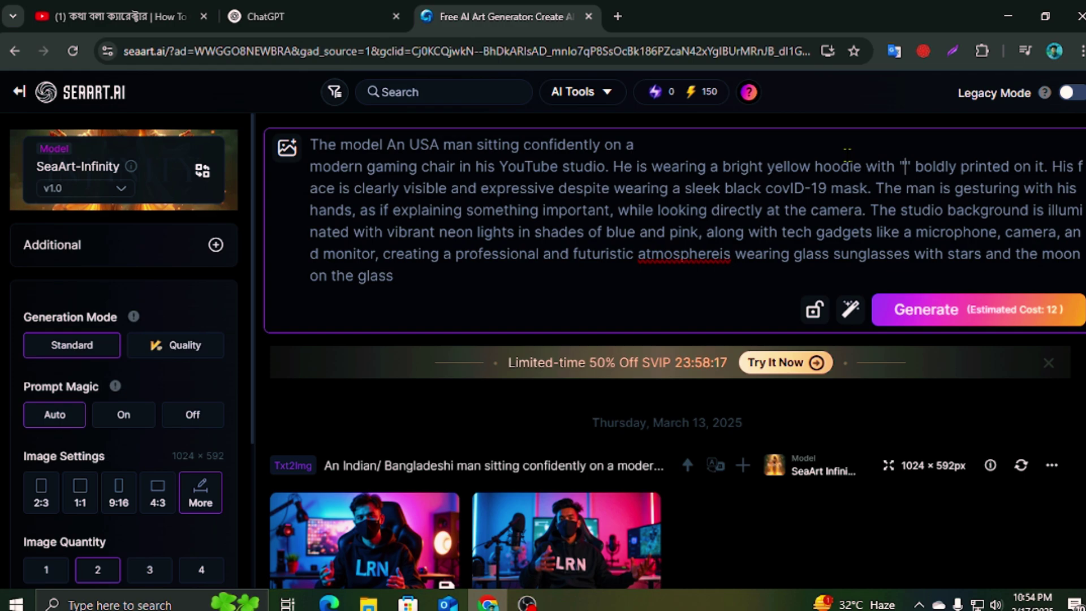
{"action": "type", "text": "LEN"}
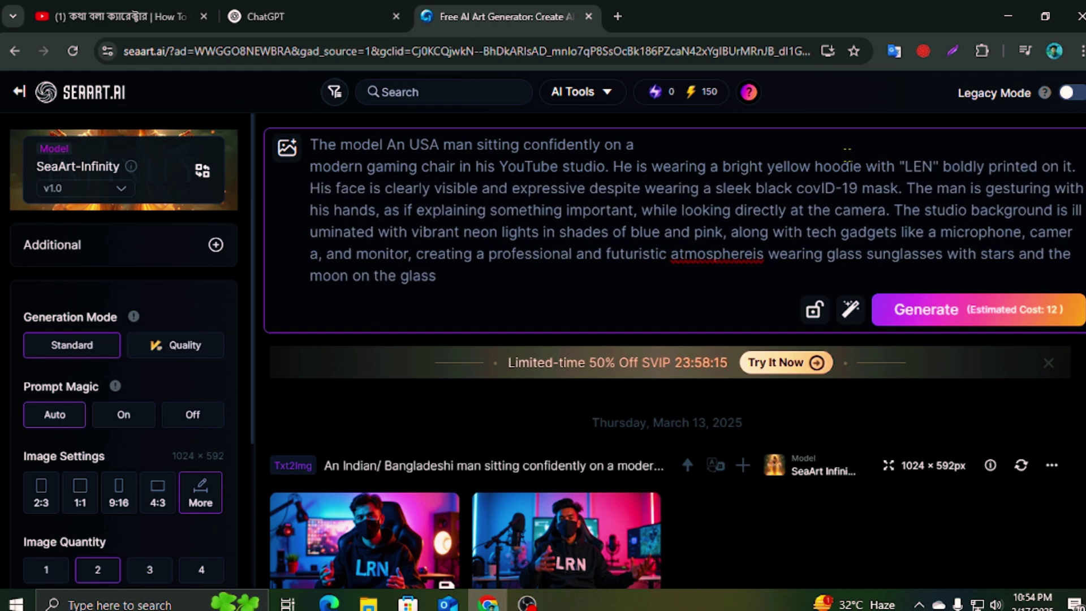
{"action": "key", "text": "BackSpace"}
{"action": "key", "text": "BackSpace"}
{"action": "type", "text": "RN"}
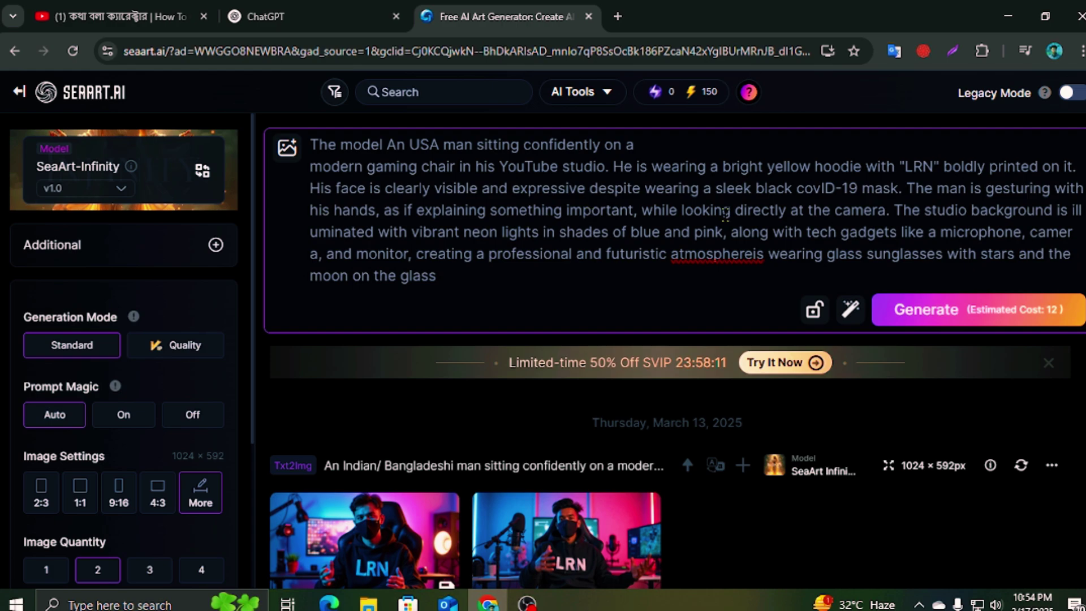
Change the mask's colour in the prompt from black to white and generate the images
{"action": "double_click", "coordinate": [780, 189]}
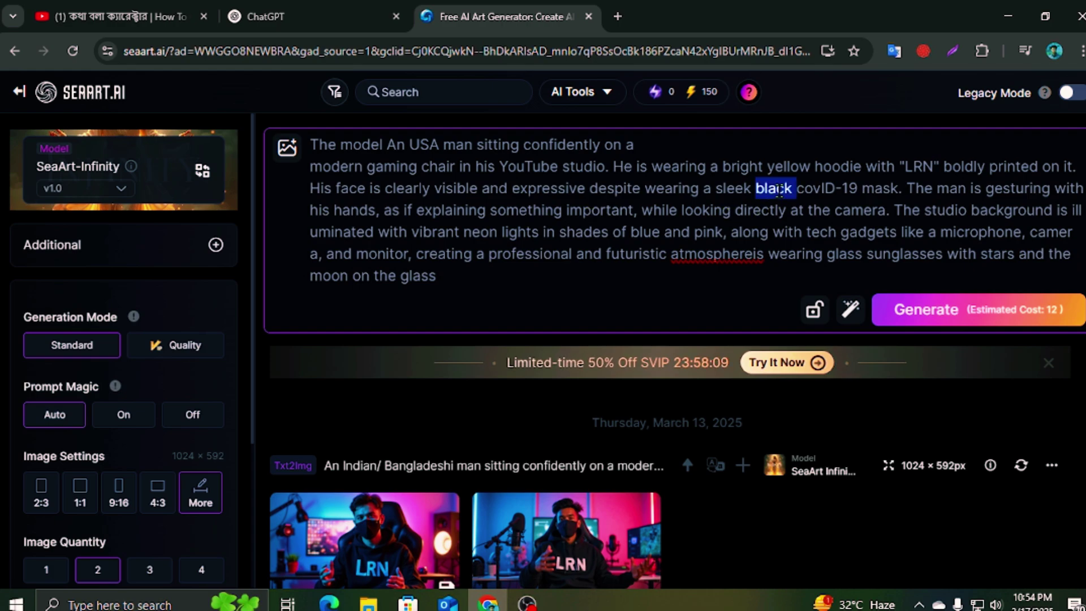
{"action": "key", "text": "Right"}
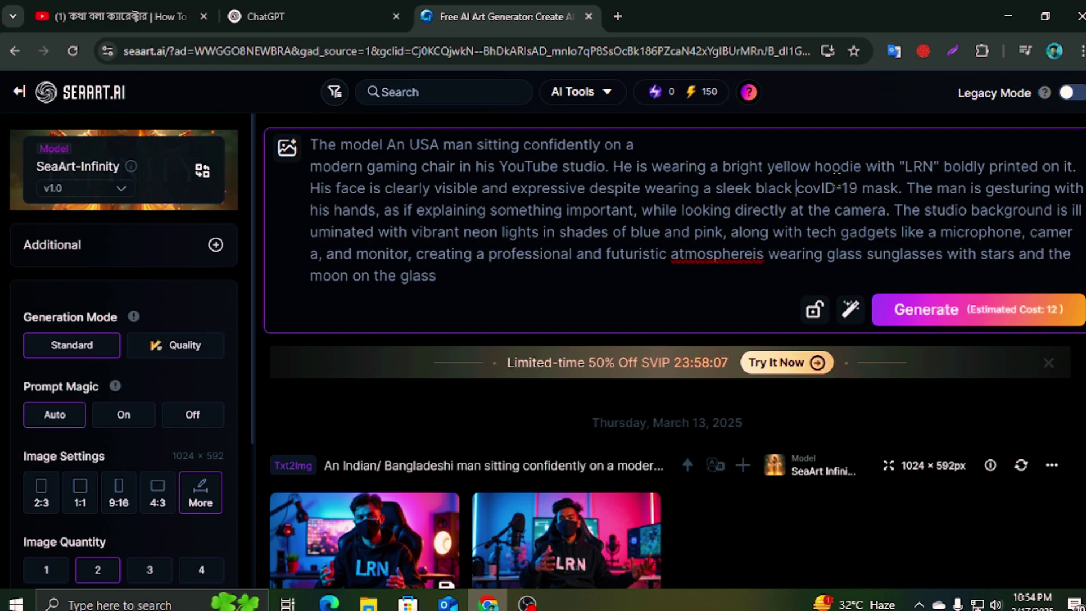
{"action": "key", "text": "BackSpace"}
{"action": "key", "text": "BackSpace"}
{"action": "key", "text": "BackSpace"}
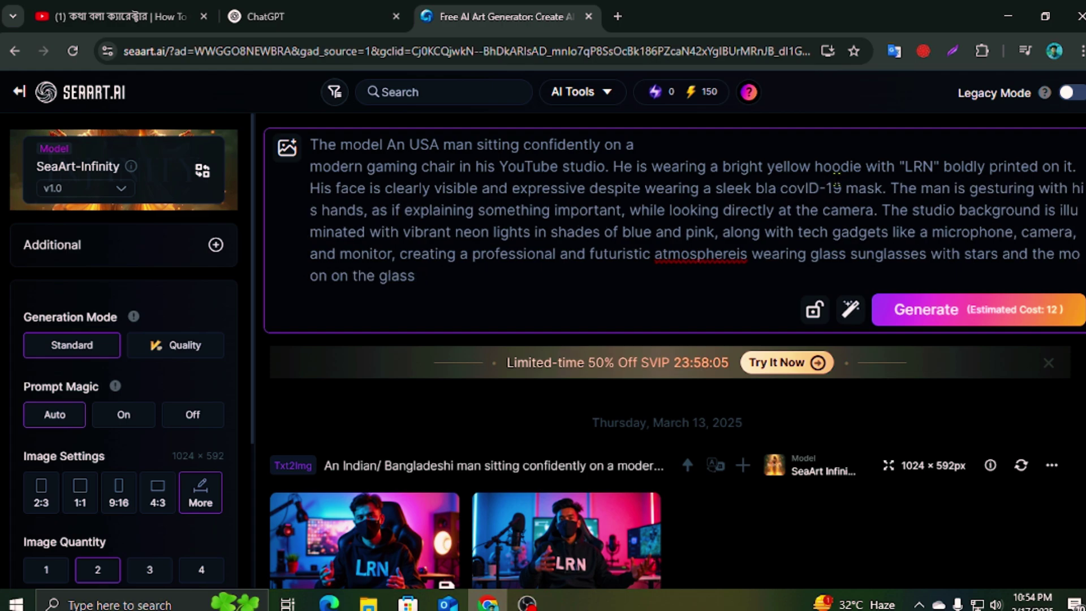
{"action": "key", "text": "BackSpace"}
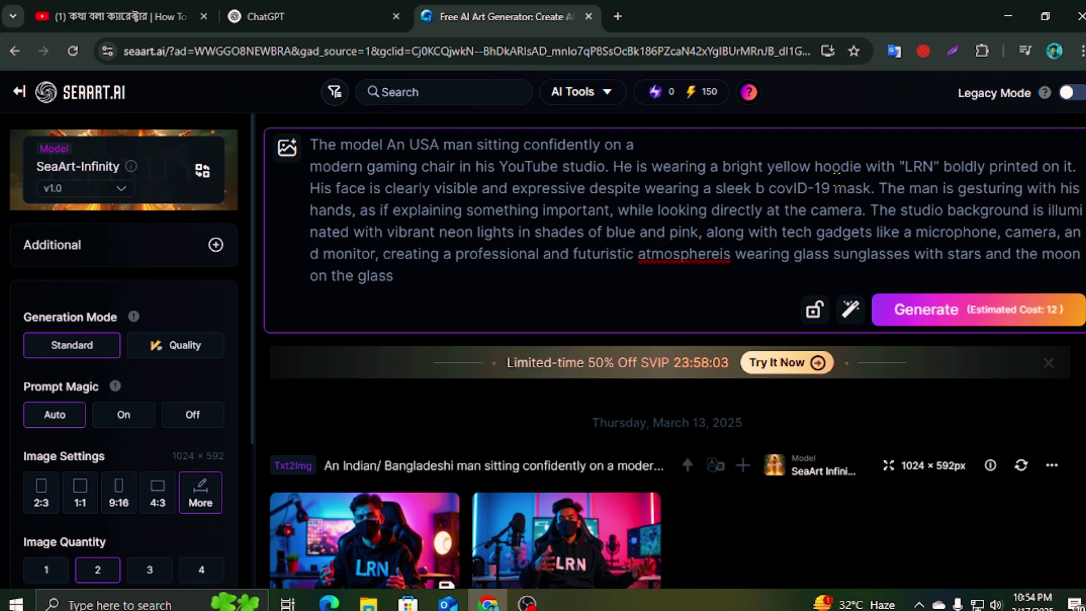
{"action": "key", "text": "BackSpace"}
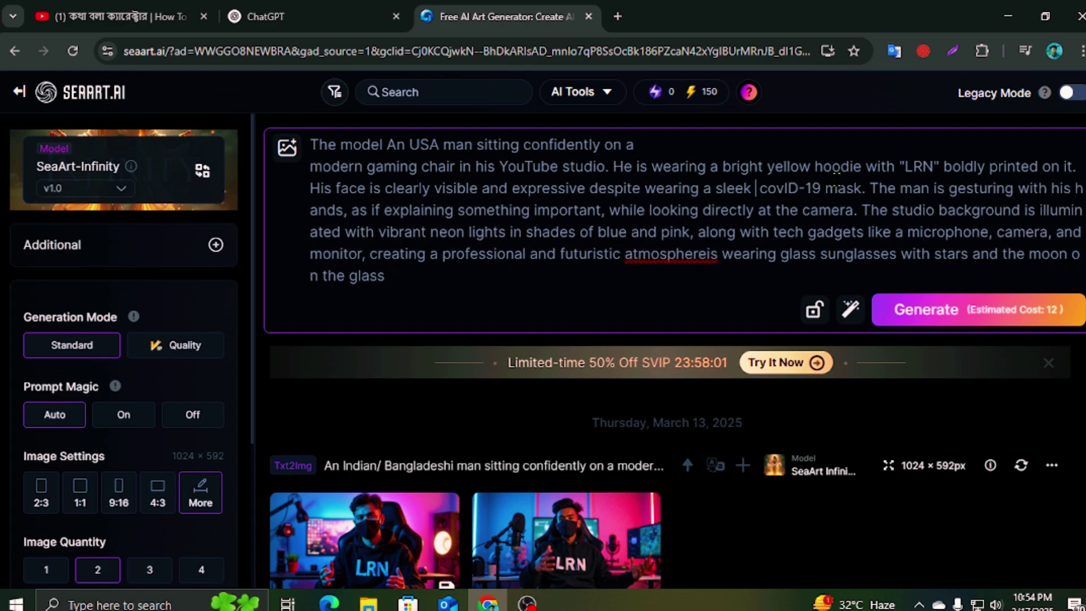
{"action": "type", "text": "white"}
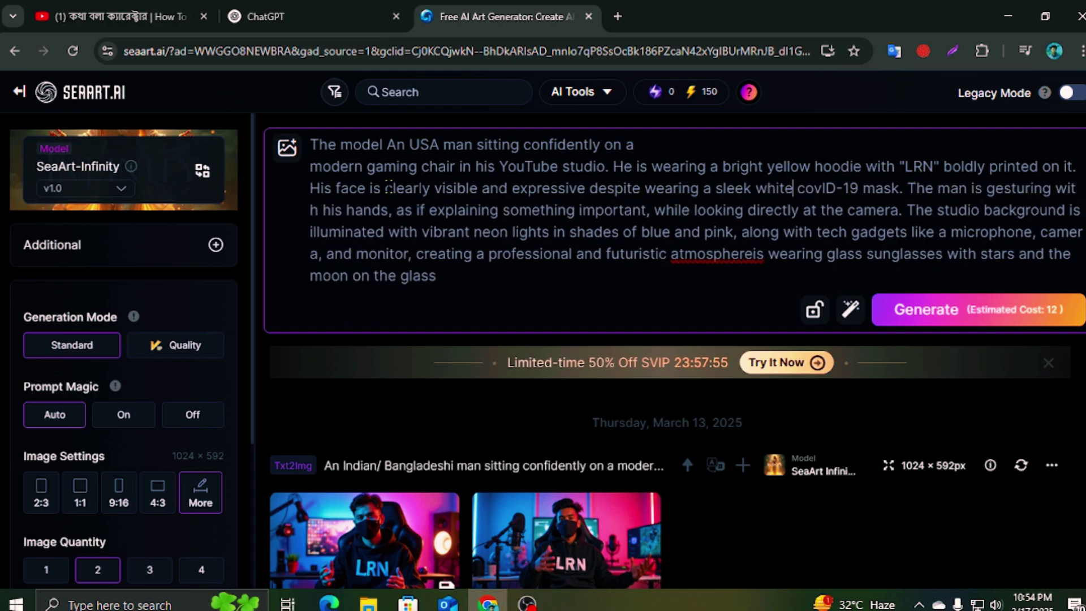
{"action": "left_click", "coordinate": [960, 321]}
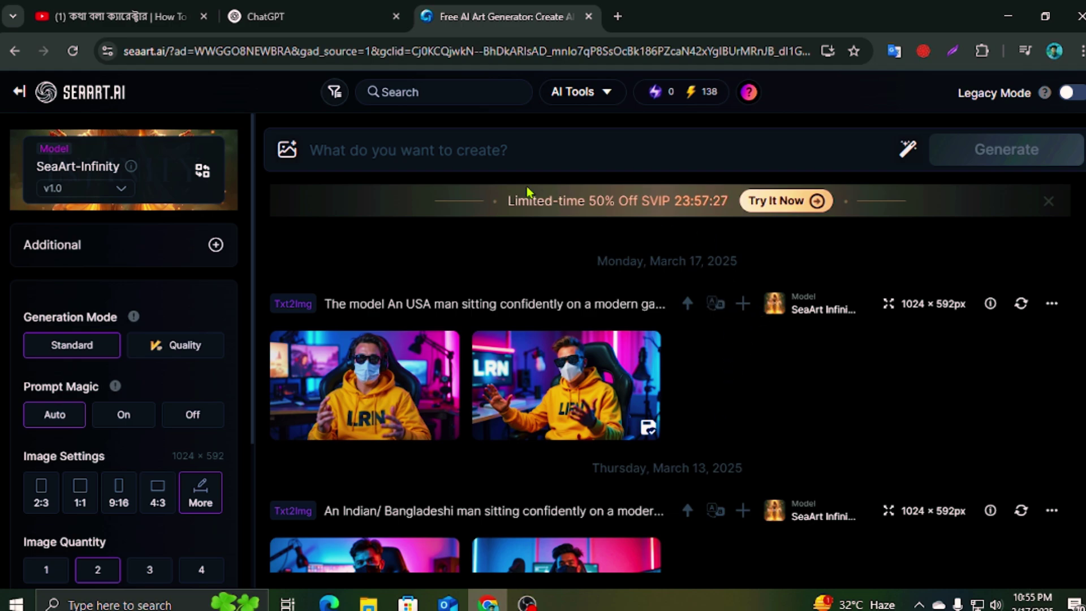
Insert the original prompt of the masked man in a yellow "HowToHaven" hoodie again, and replace "Indian/ Bangladeshi" with "American"
{"action": "left_click", "coordinate": [512, 151]}
{"action": "type", "text": "An Indian/ Bangladeshi man sitting confidently on a modern gaming chair in his YouTube studio. He is wearing a bright yellow hoodie with \"HowToHaven\" boldly printed on it. His face is clearly visible and expressive despite wearing a sleek black covID-19 mask. The man is gesturing with his hands, as if explaining something important, while looking directly at the camera. The studio background is illuminated with vibrant neon lights in shades of blue and pink, along with tech gadgets like a microphone, camera, and monitor, creating a professional and futuristic atmosphere"}
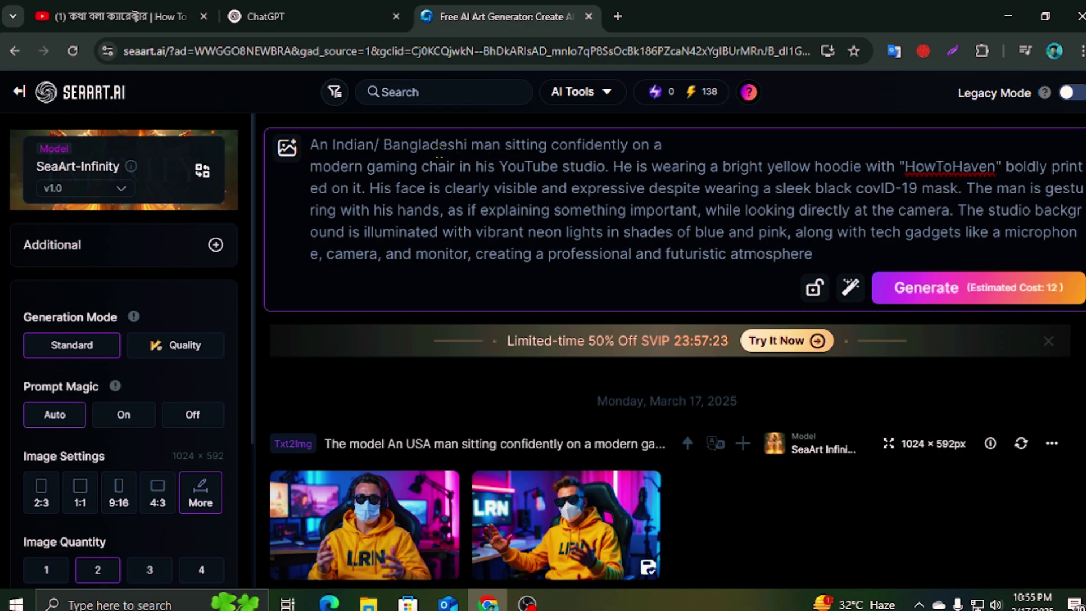
{"action": "left_click_drag", "start_coordinate": [470, 141], "coordinate": [333, 140]}
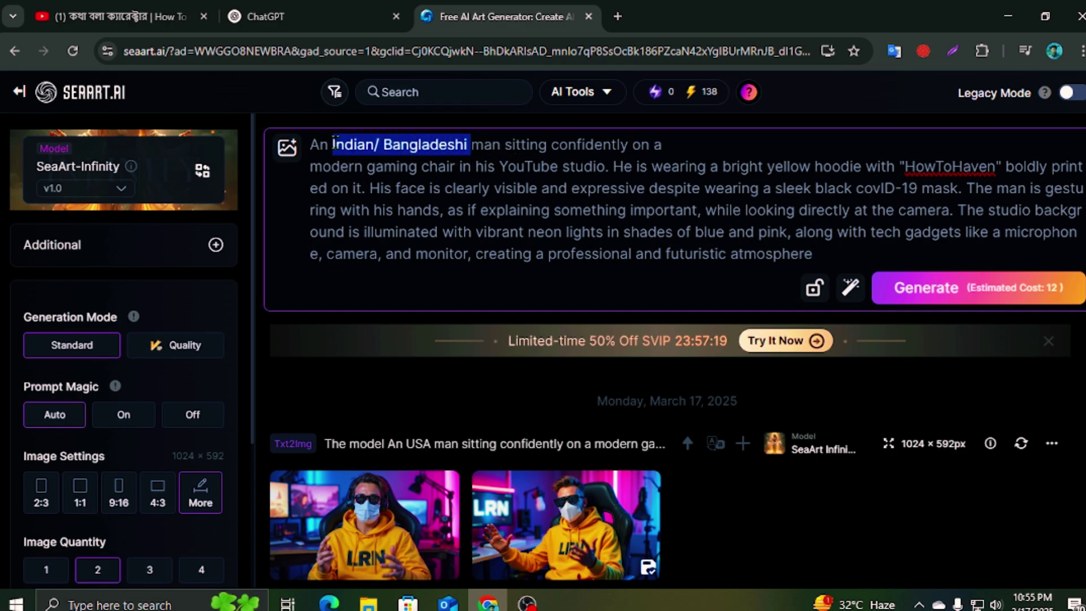
{"action": "key", "text": "BackSpace"}
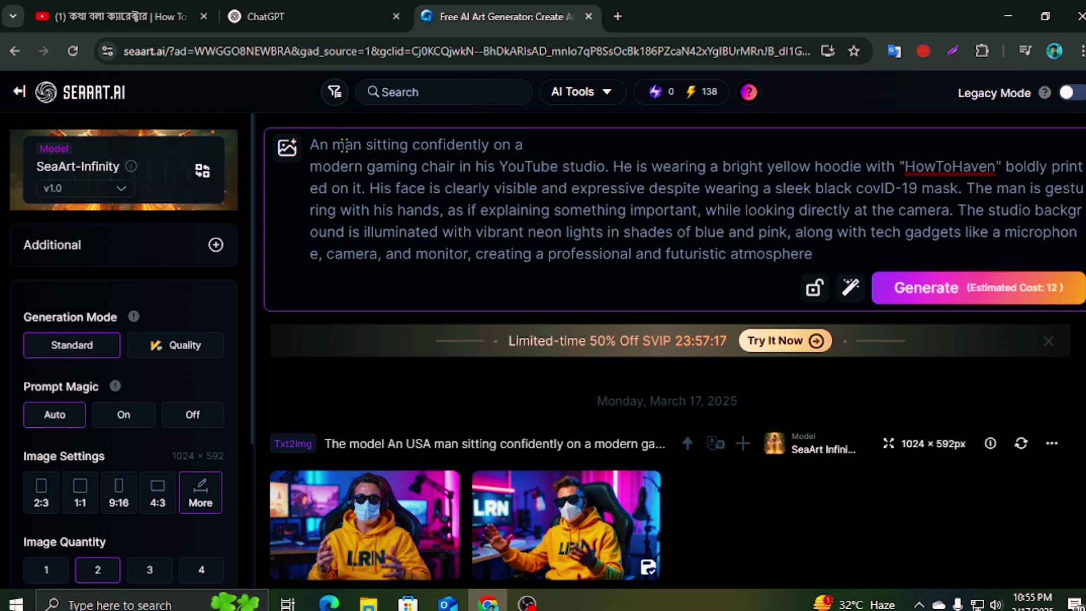
{"action": "type", "text": "American"}
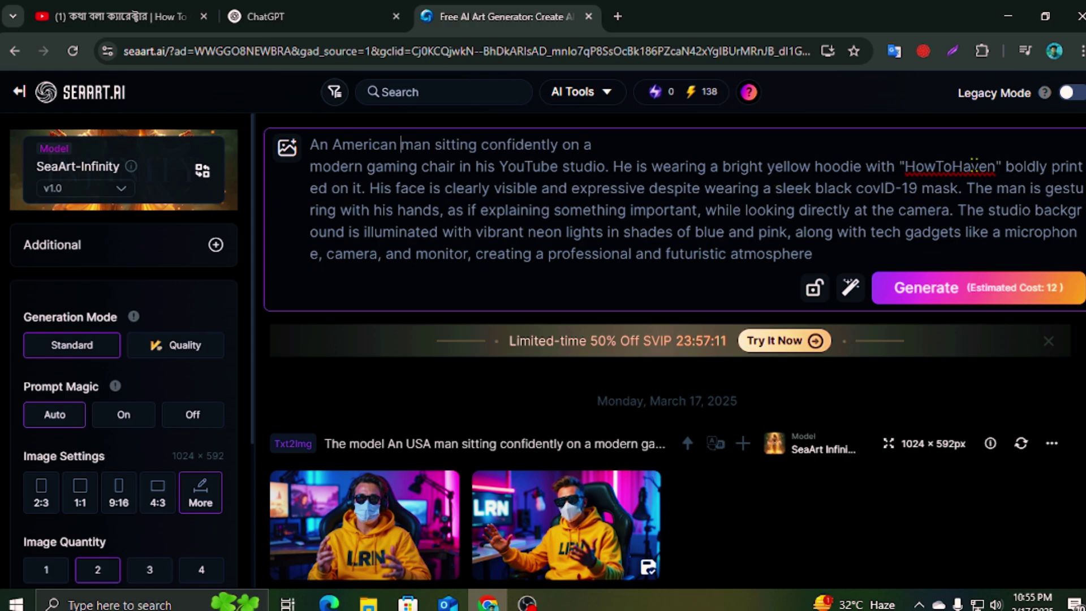
Replace the hoodie text "HowToHaven" with "LRN" in the new prompt
{"action": "double_click", "coordinate": [960, 166]}
{"action": "key", "text": "BackSpace"}
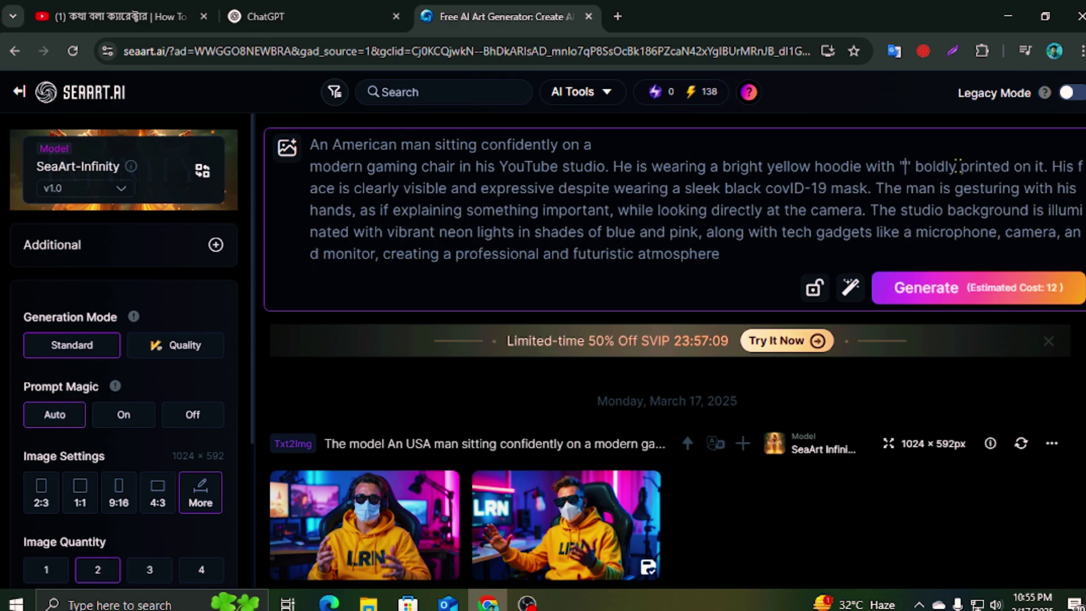
{"action": "type", "text": "LRN"}
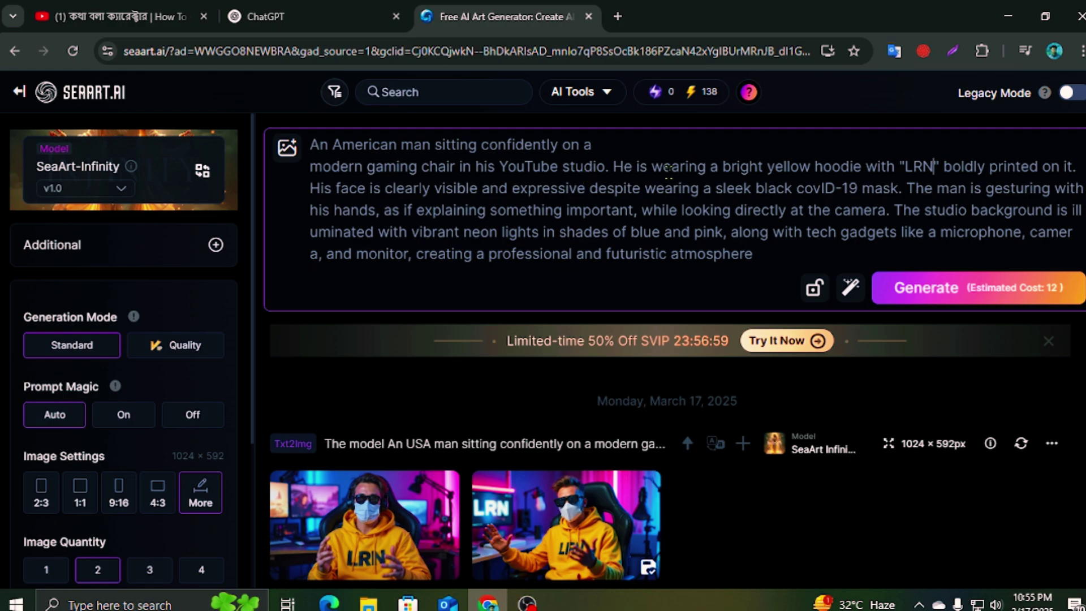
Change the hoodie's colour in the prompt from yellow to white and generate the images
{"action": "double_click", "coordinate": [790, 165]}
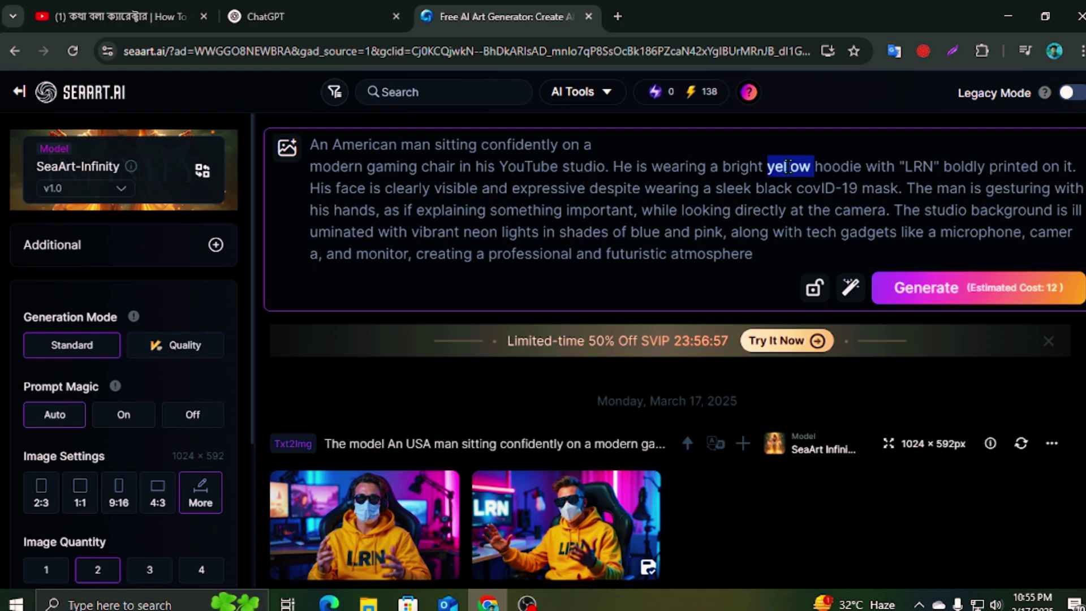
{"action": "key", "text": "BackSpace"}
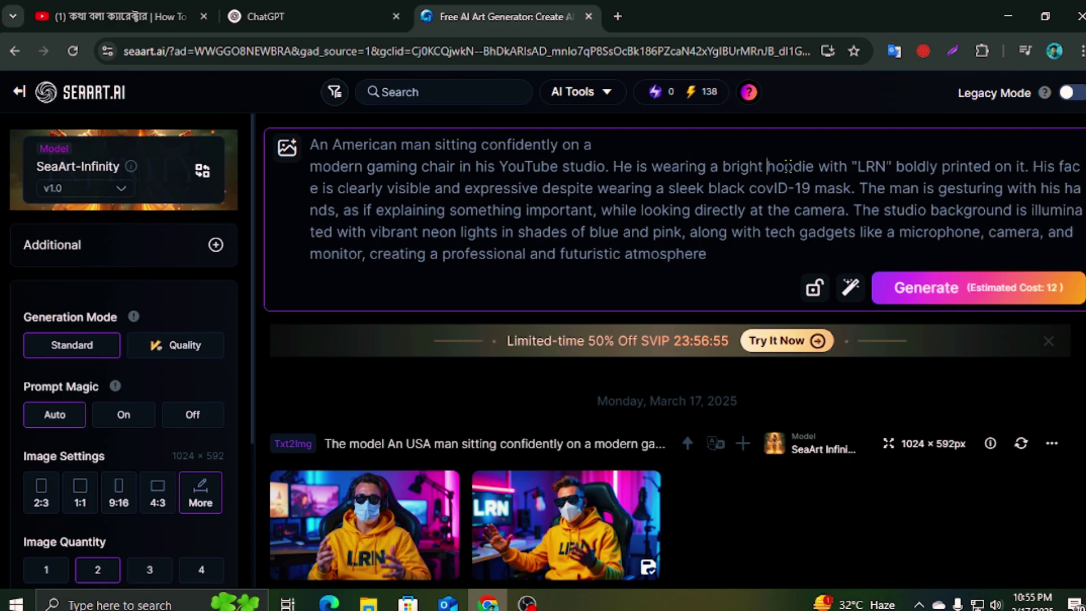
{"action": "type", "text": "white"}
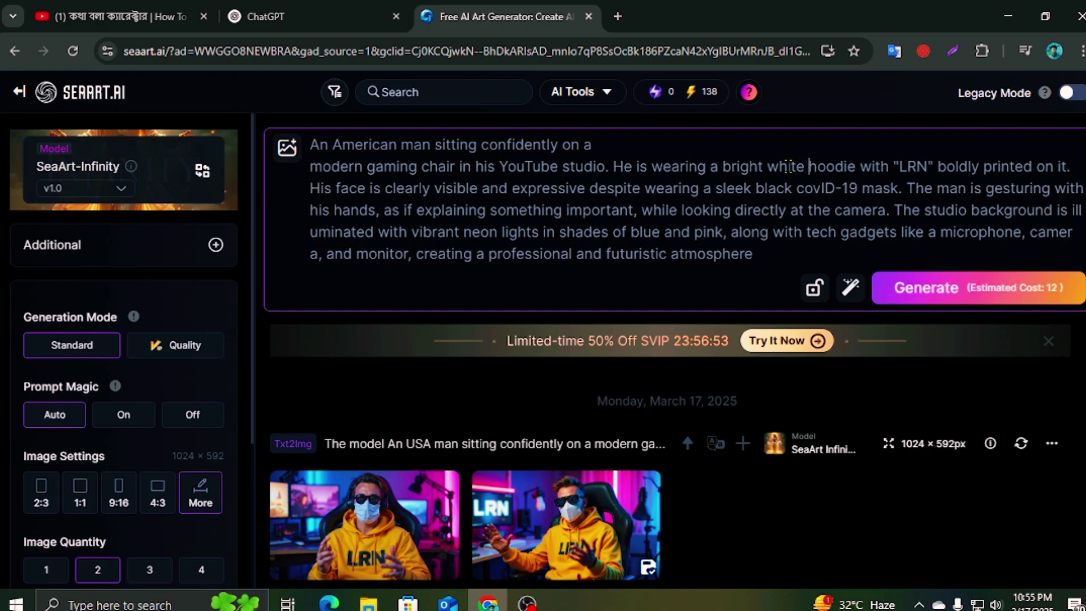
{"action": "left_click", "coordinate": [923, 293]}
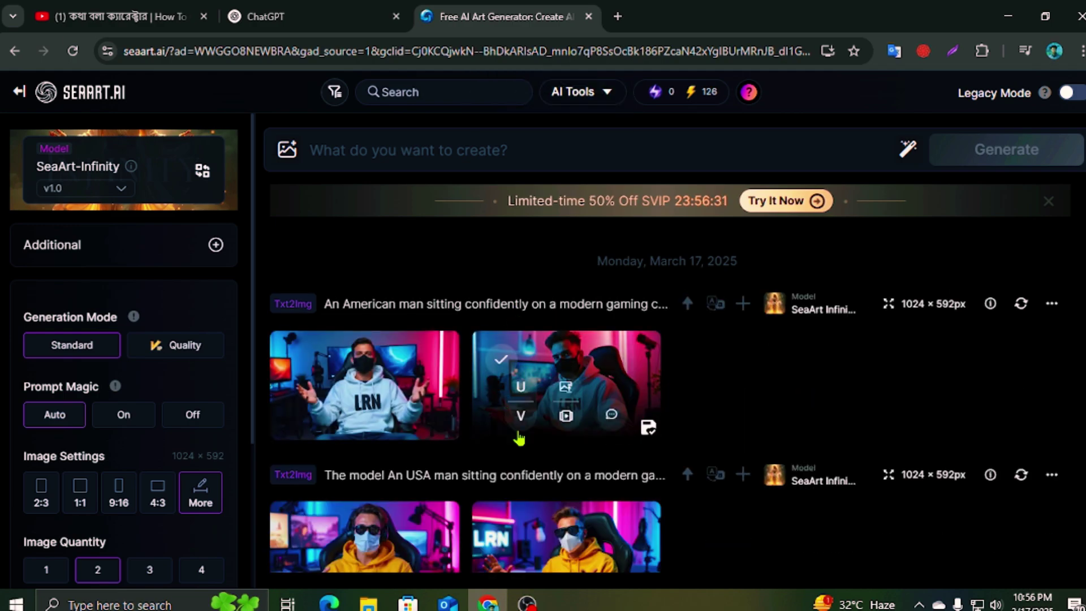
Select the second image of the American man in the white hoodie and download all images of that generation
{"action": "mouse_move", "coordinate": [581, 390]}
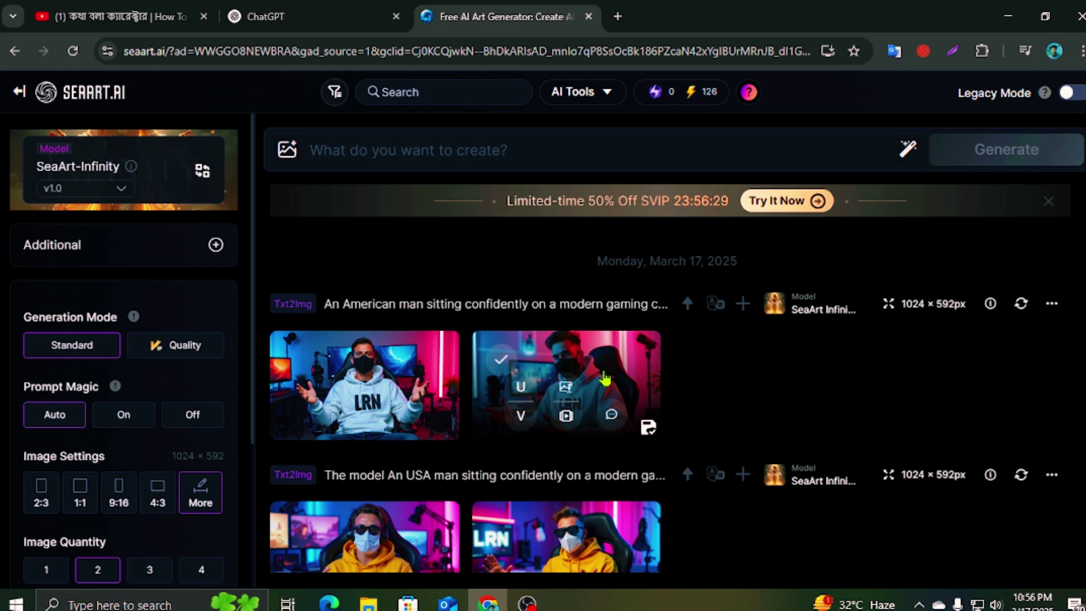
{"action": "left_click", "coordinate": [501, 359]}
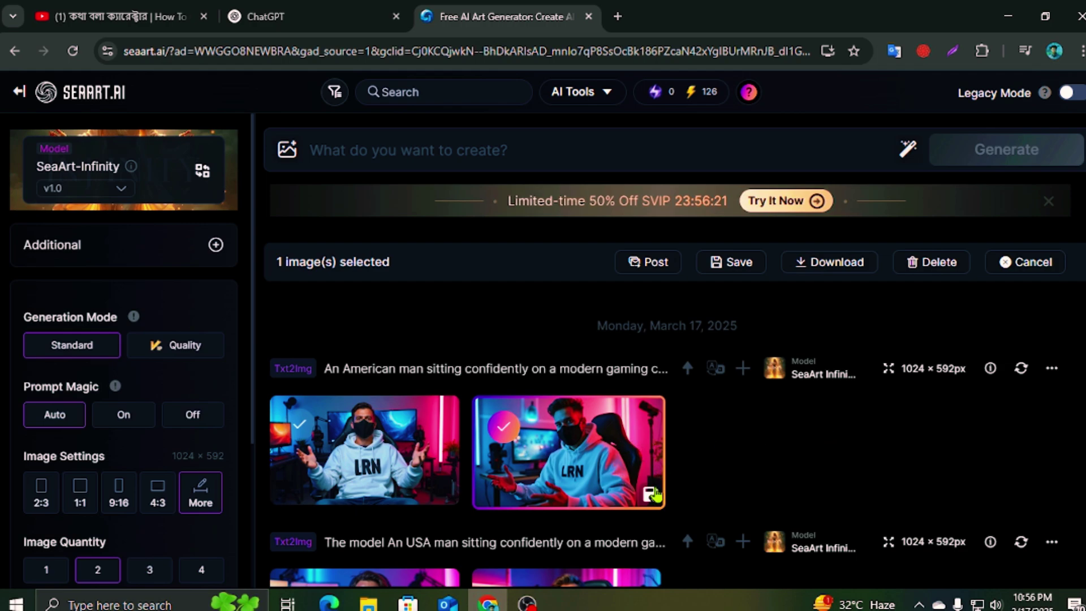
{"action": "left_click", "coordinate": [1052, 369]}
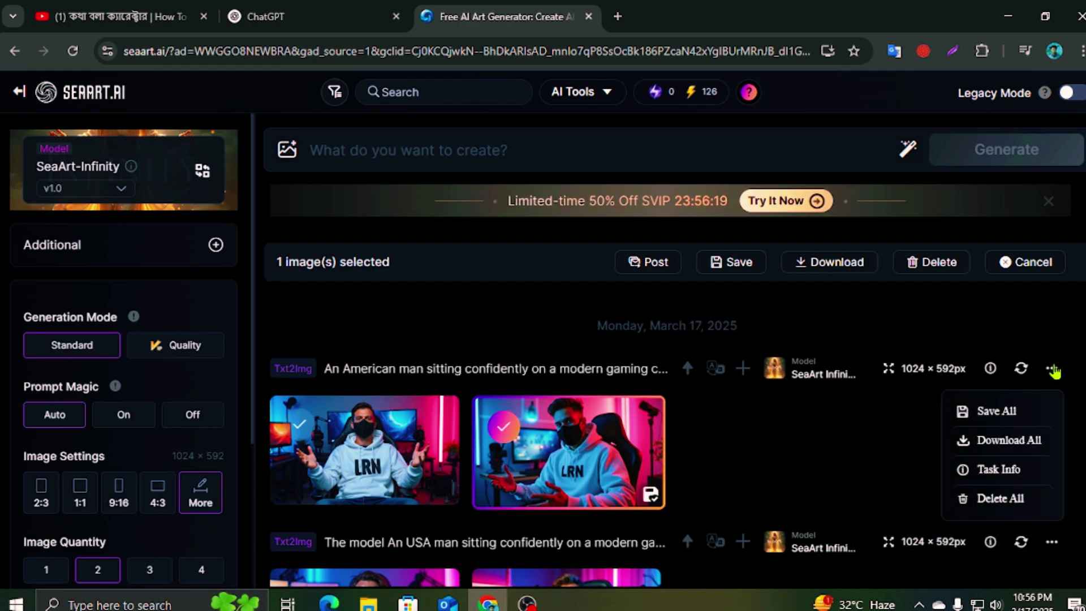
{"action": "left_click", "coordinate": [1023, 440]}
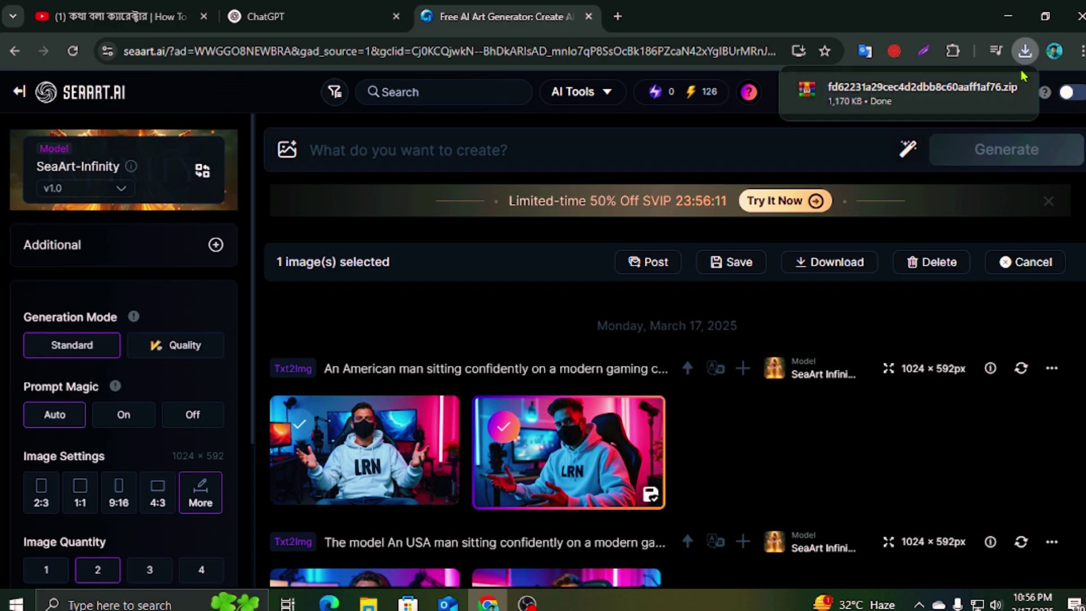
Show the downloaded ZIP archive in the Downloads folder and extract its images into that same folder
{"action": "left_click", "coordinate": [1012, 90]}
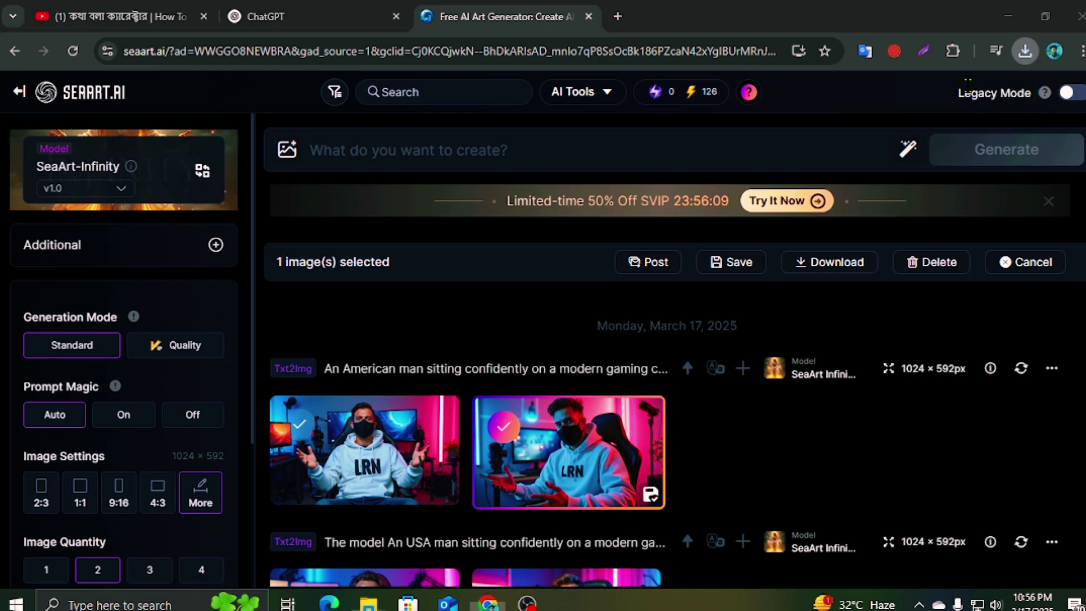
{"action": "right_click", "coordinate": [334, 234]}
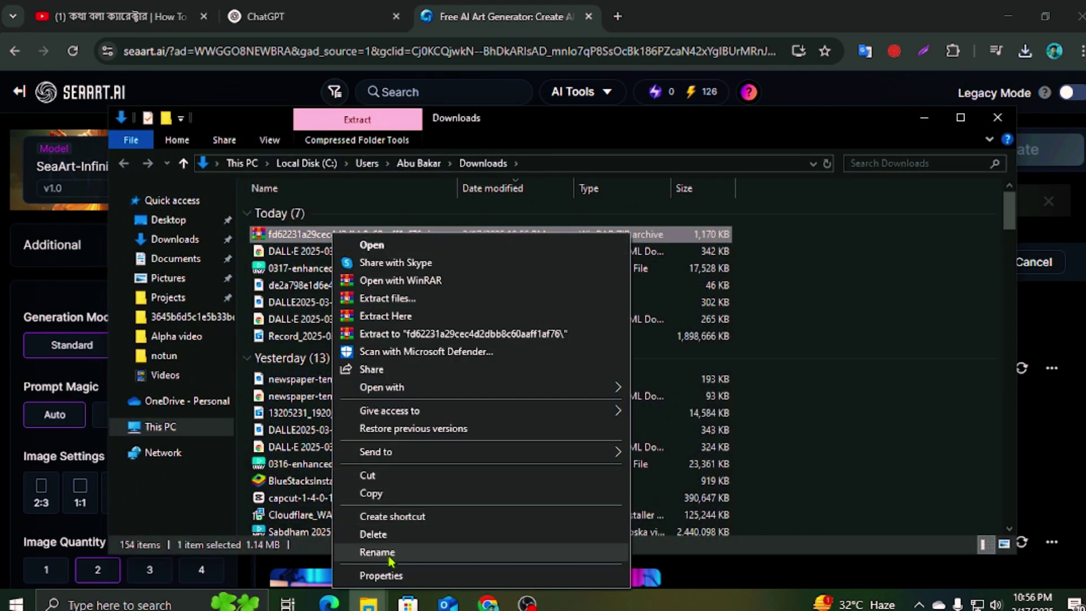
{"action": "left_click", "coordinate": [388, 315]}
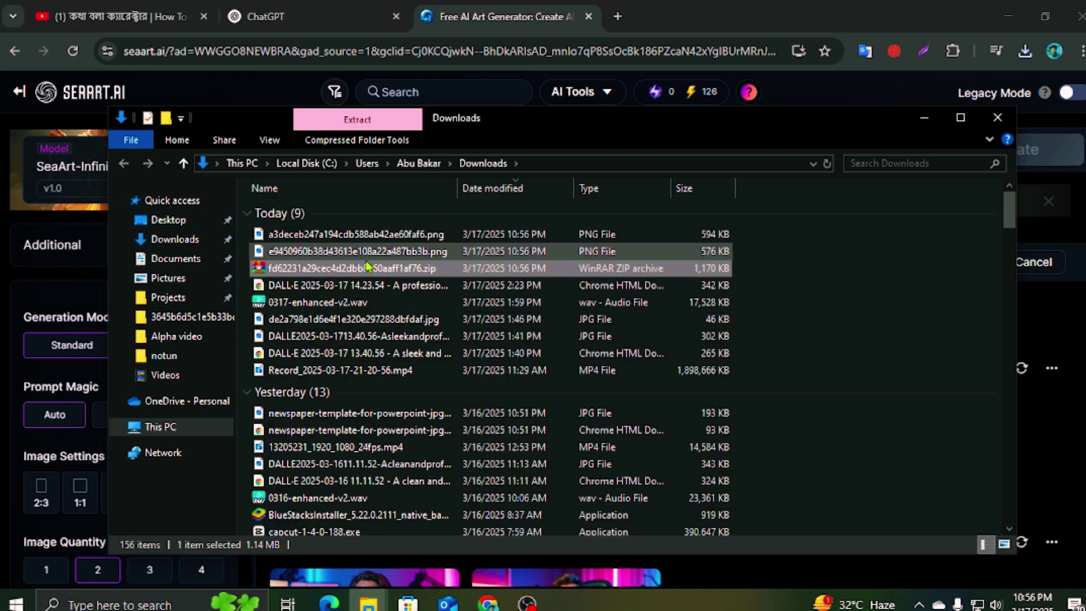
View the extracted image a3deceb247a194cdb588ab42ae60faf6.png maximized, close it, and minimize the Downloads folder window
{"action": "double_click", "coordinate": [351, 236]}
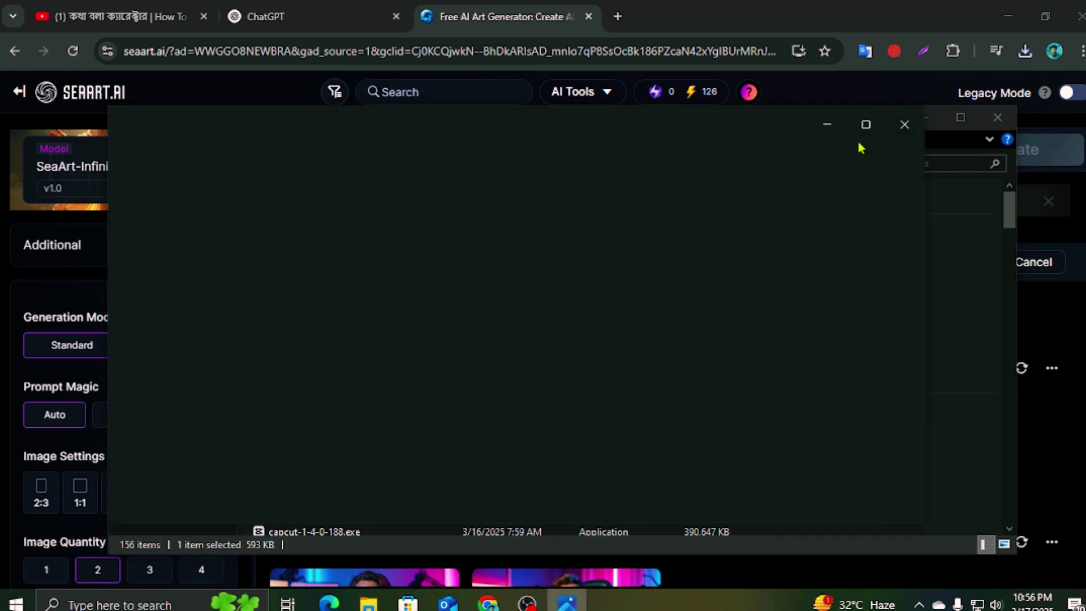
{"action": "left_click", "coordinate": [865, 124]}
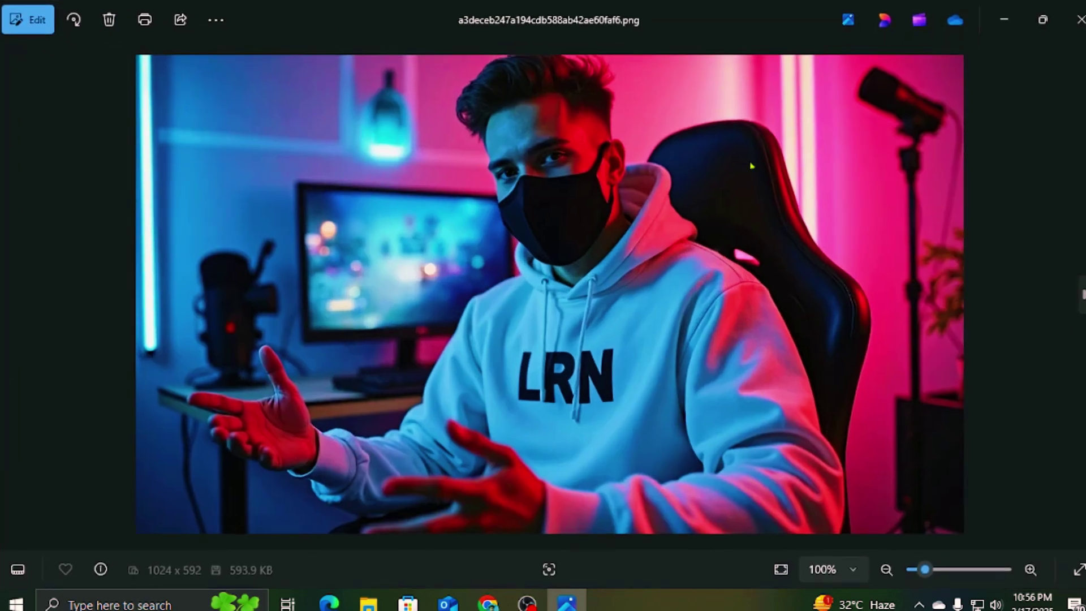
{"action": "scroll", "coordinate": [557, 234], "scroll_direction": "up", "scroll_amount": 1}
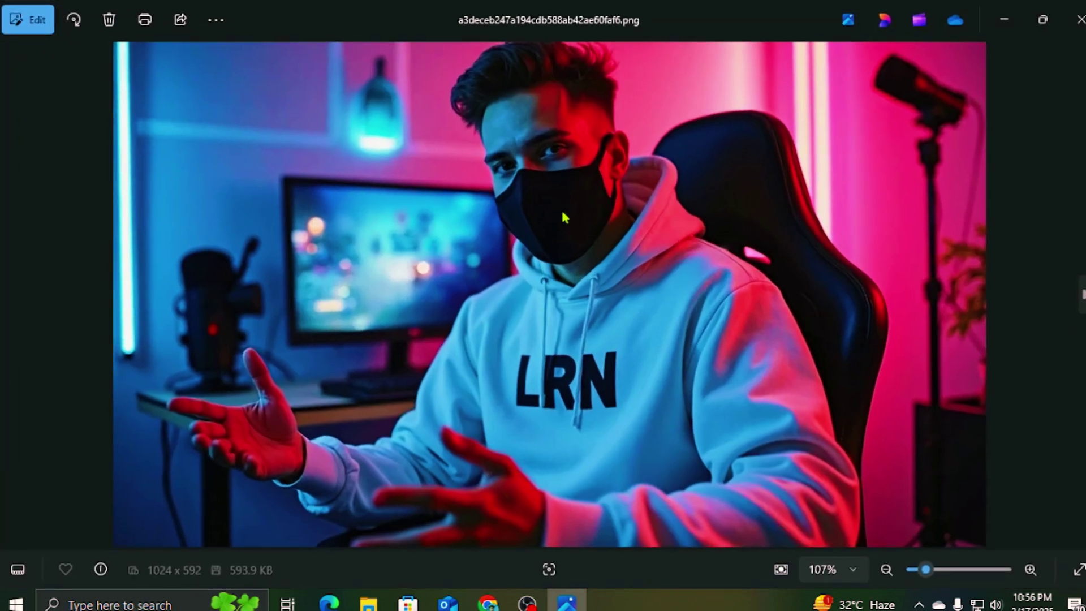
{"action": "left_click", "coordinate": [1077, 19]}
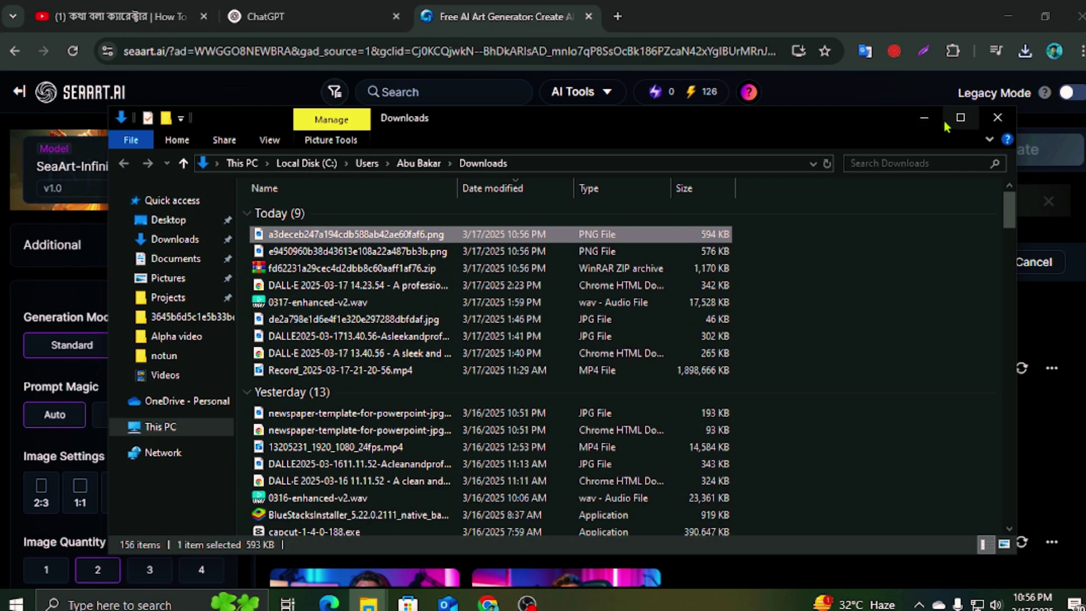
{"action": "left_click", "coordinate": [925, 119]}
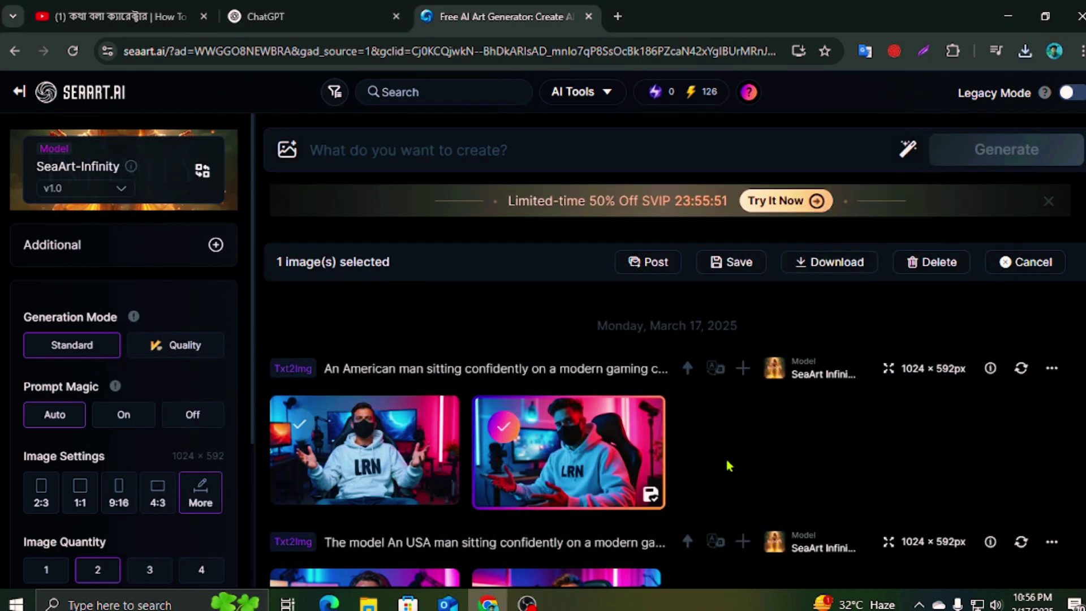
Minimize the current browser window, open a separate Google Chrome window from the desktop, and search Google for "runway"
{"action": "left_click", "coordinate": [617, 16]}
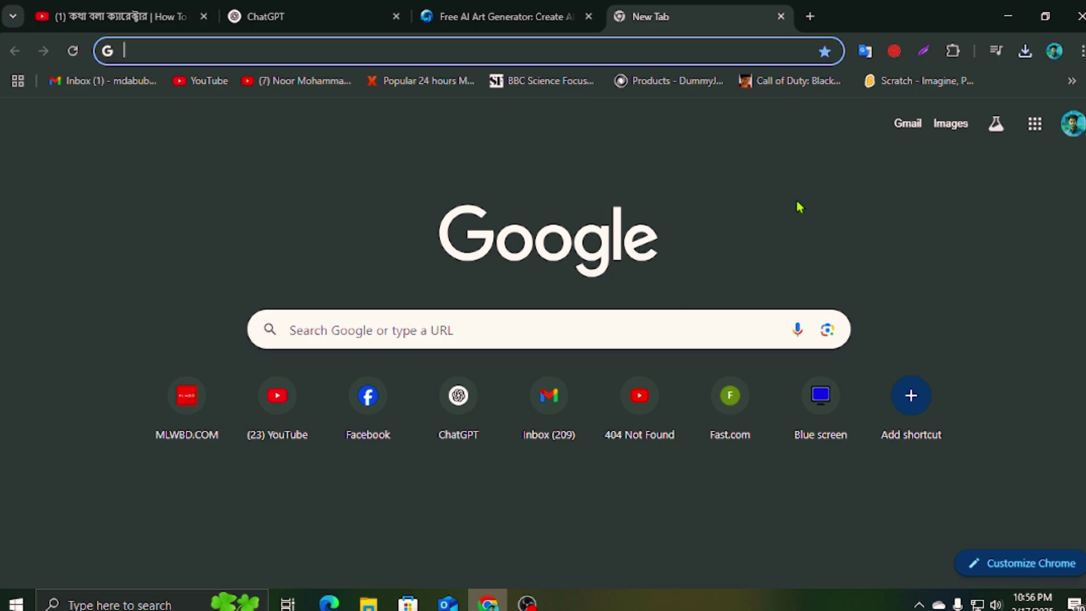
{"action": "left_click", "coordinate": [1001, 20]}
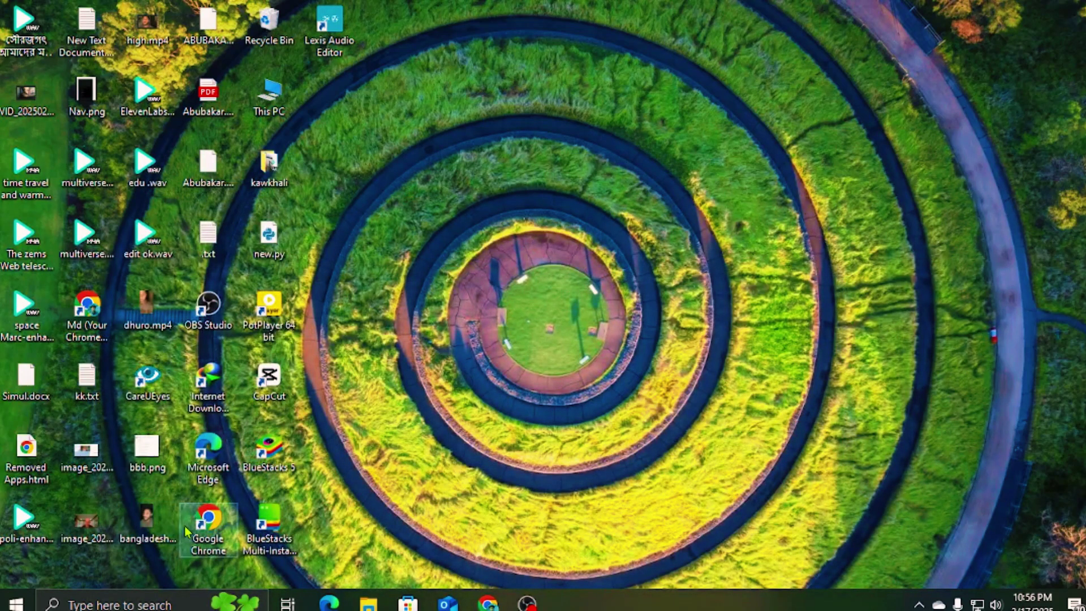
{"action": "double_click", "coordinate": [187, 531]}
{"action": "left_click", "coordinate": [312, 368]}
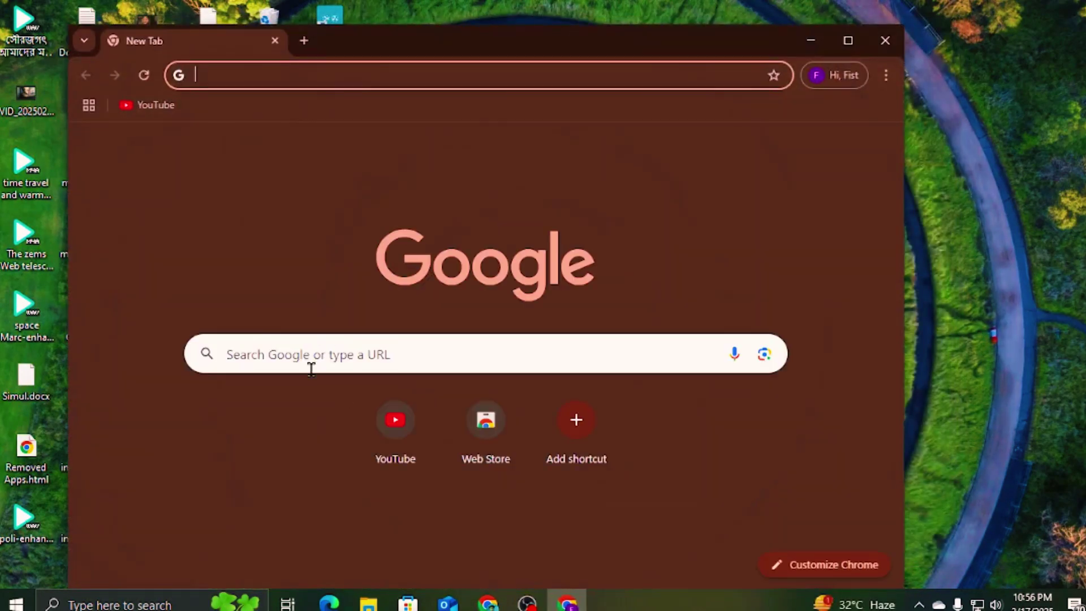
{"action": "left_click", "coordinate": [397, 80]}
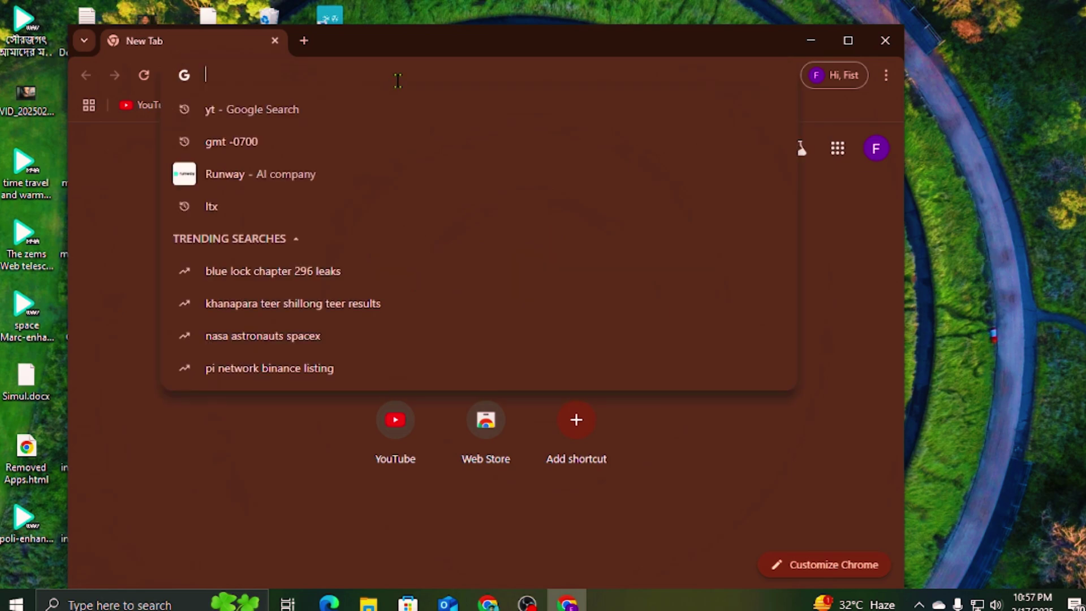
{"action": "type", "text": "runwa"}
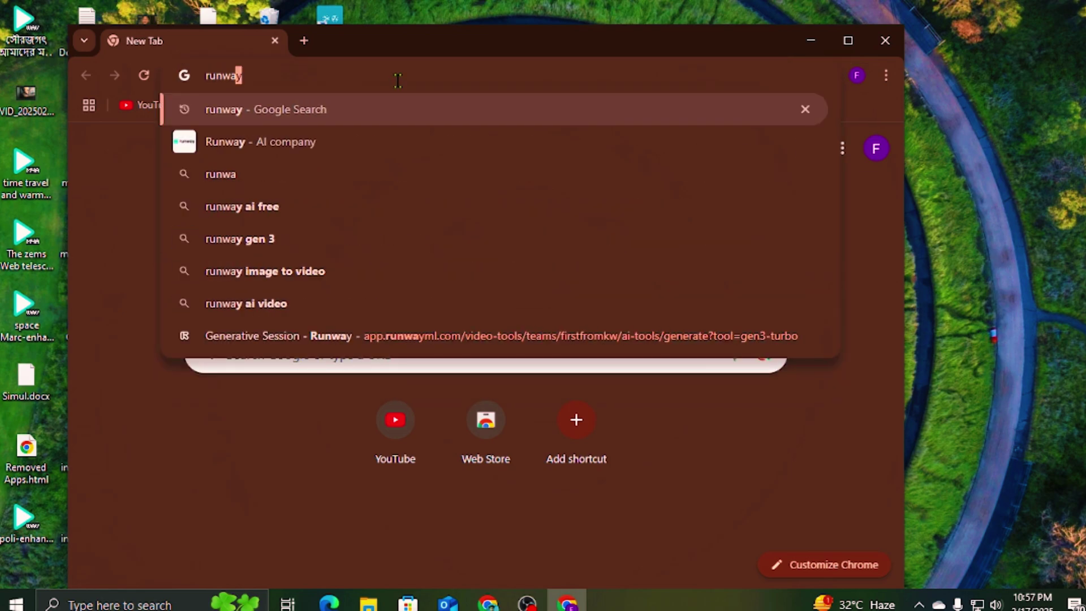
{"action": "key", "text": "Return"}
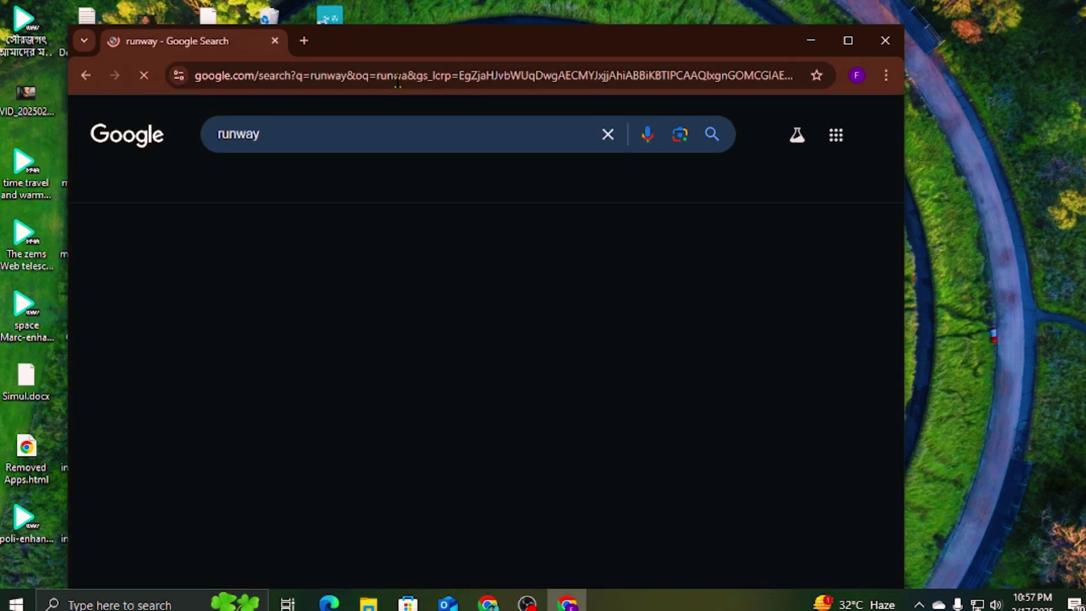
Open the Runway website from the search results in a maximized window, enter its dashboard, and dismiss the Standard plan upgrade offer
{"action": "left_click", "coordinate": [184, 275]}
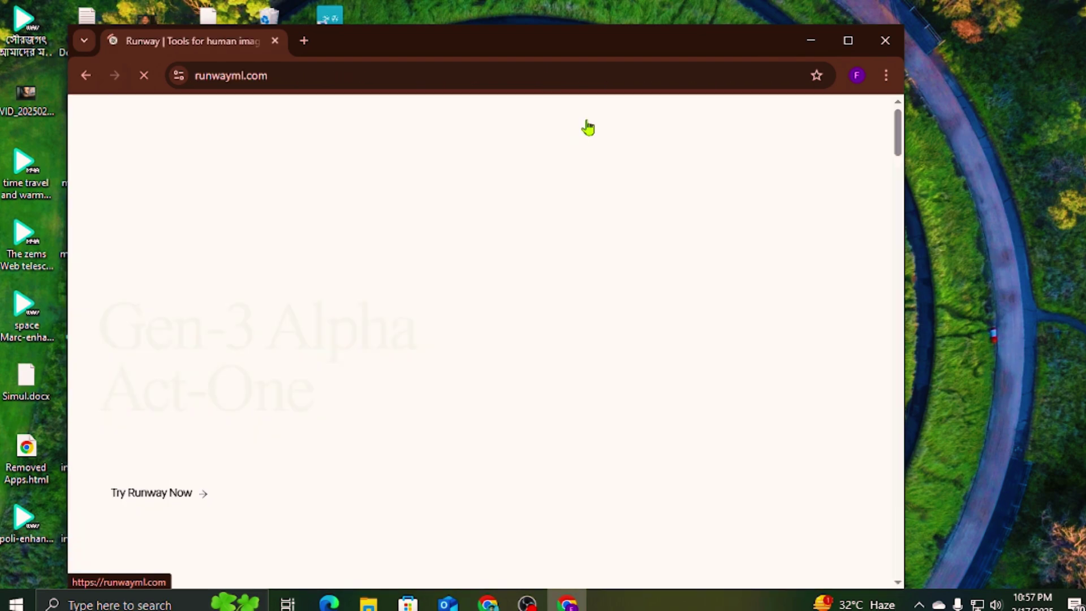
{"action": "left_click", "coordinate": [847, 40]}
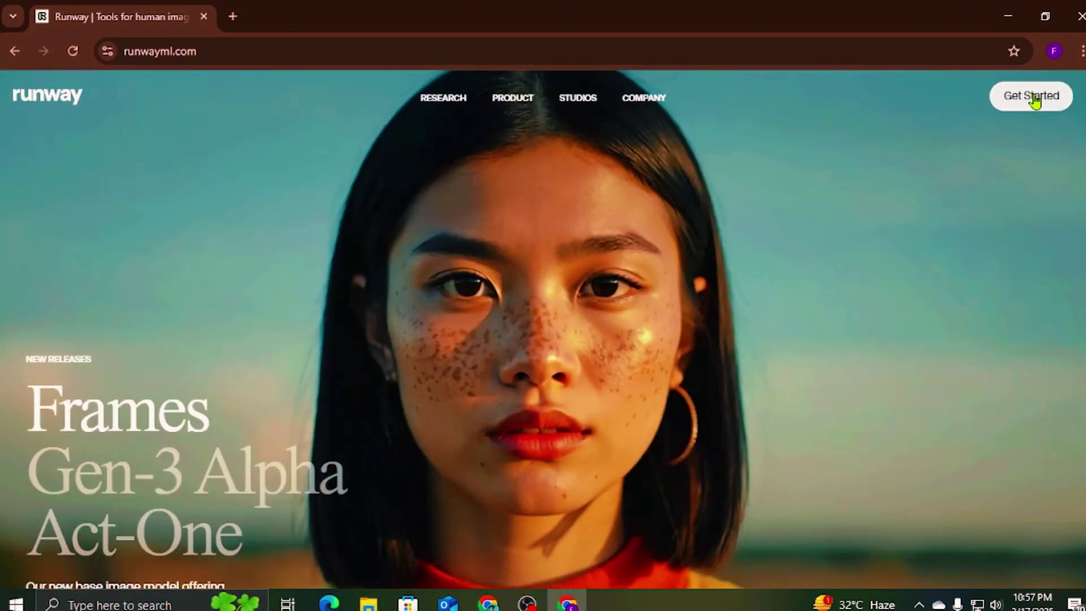
{"action": "left_click", "coordinate": [1031, 96]}
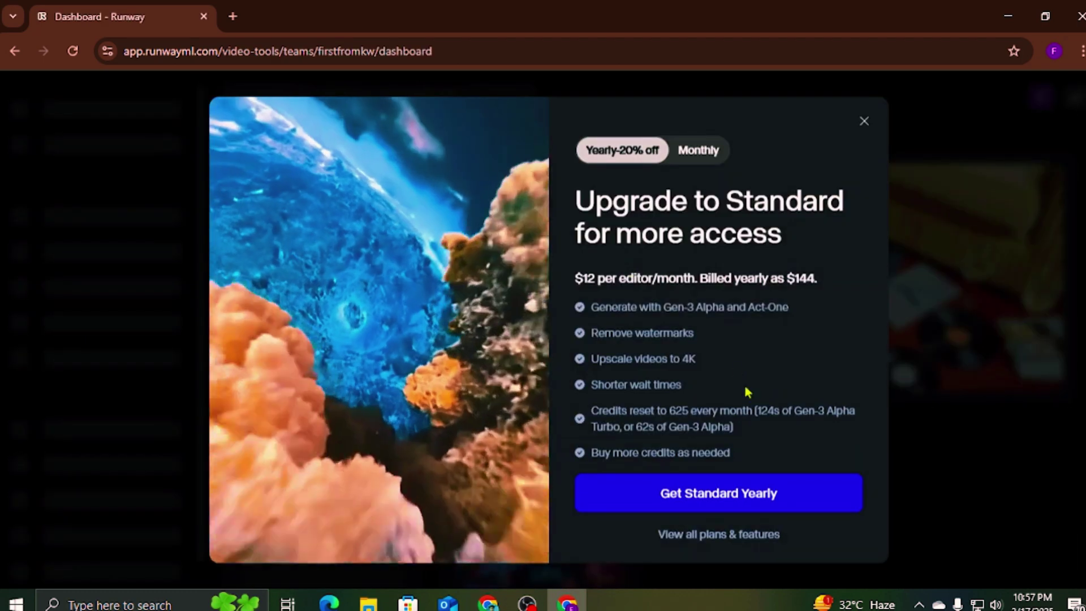
{"action": "left_click", "coordinate": [863, 124]}
Start a new generative session from the Runway dashboard
{"action": "scroll", "coordinate": [537, 407], "scroll_direction": "down", "scroll_amount": 5}
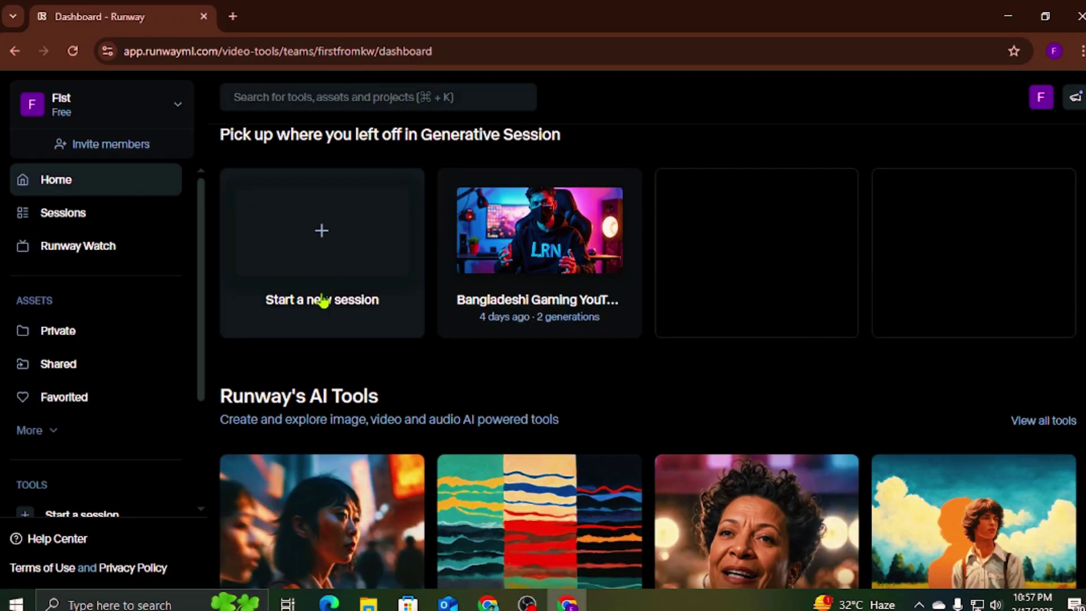
{"action": "scroll", "coordinate": [313, 304], "scroll_direction": "up", "scroll_amount": 3}
{"action": "scroll", "coordinate": [313, 304], "scroll_direction": "down", "scroll_amount": 3}
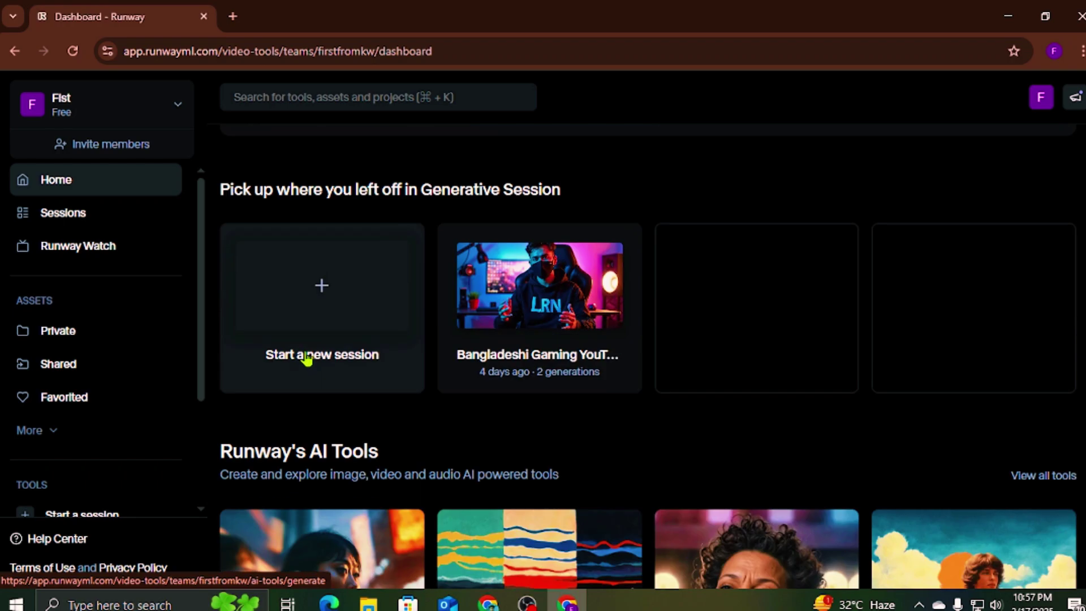
{"action": "left_click", "coordinate": [341, 294]}
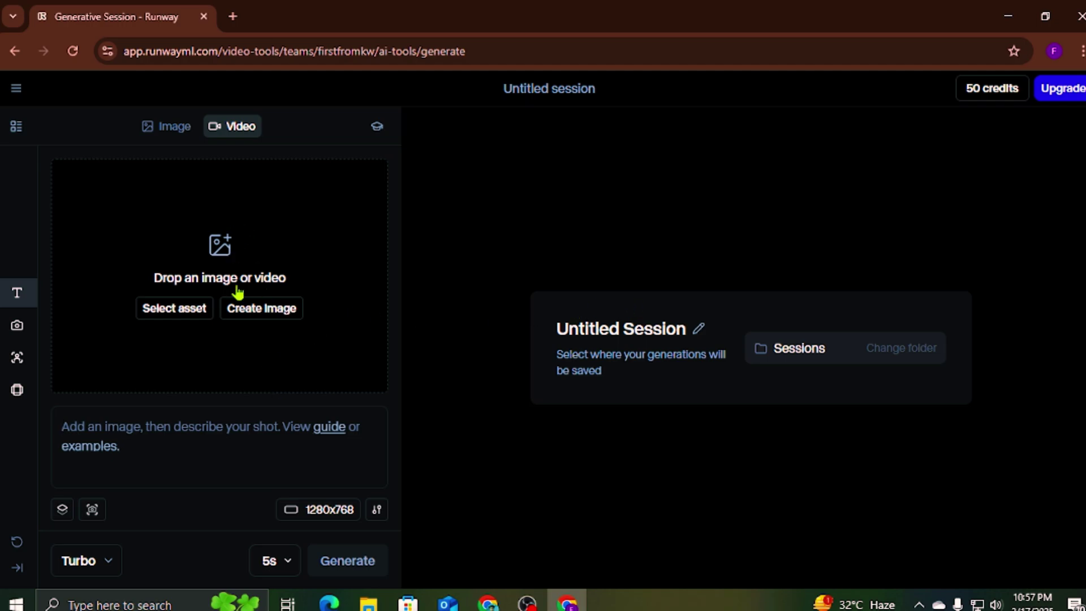
{"action": "left_click", "coordinate": [167, 310]}
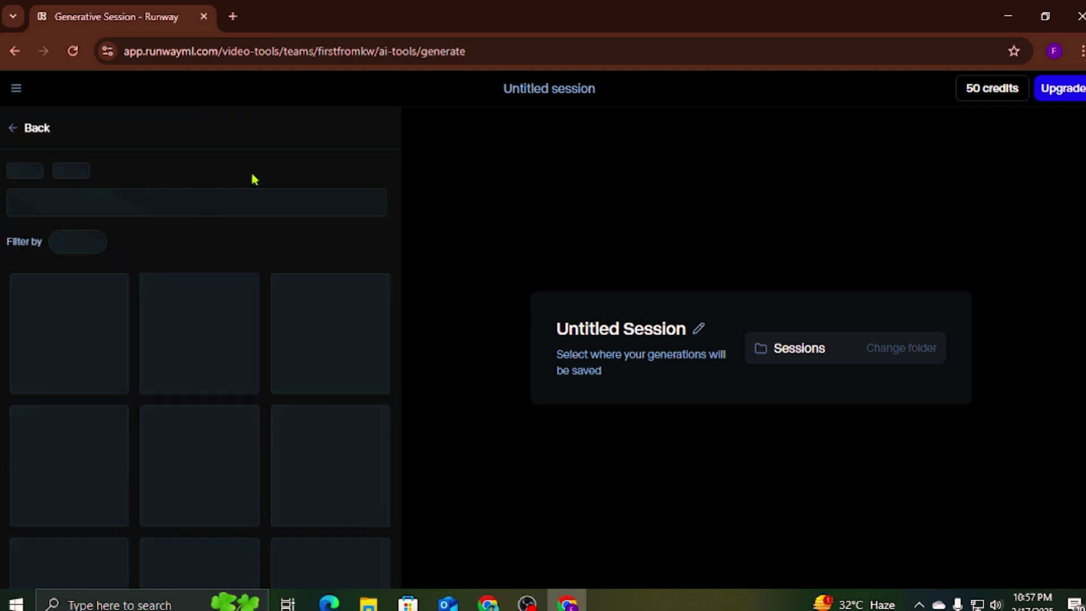
{"action": "left_click", "coordinate": [14, 131]}
{"action": "left_click", "coordinate": [275, 310]}
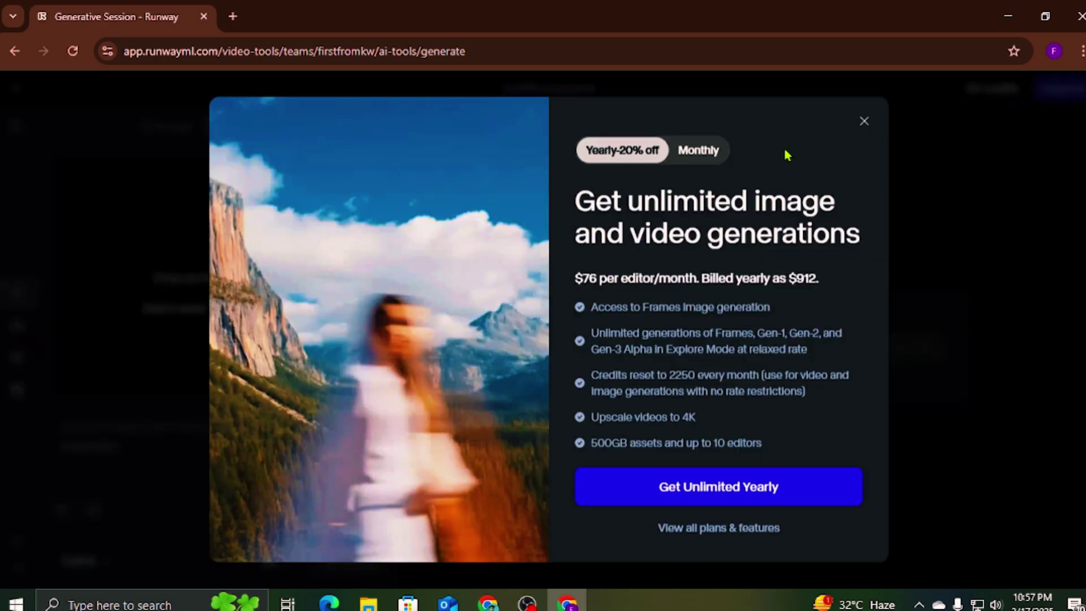
{"action": "left_click", "coordinate": [861, 123]}
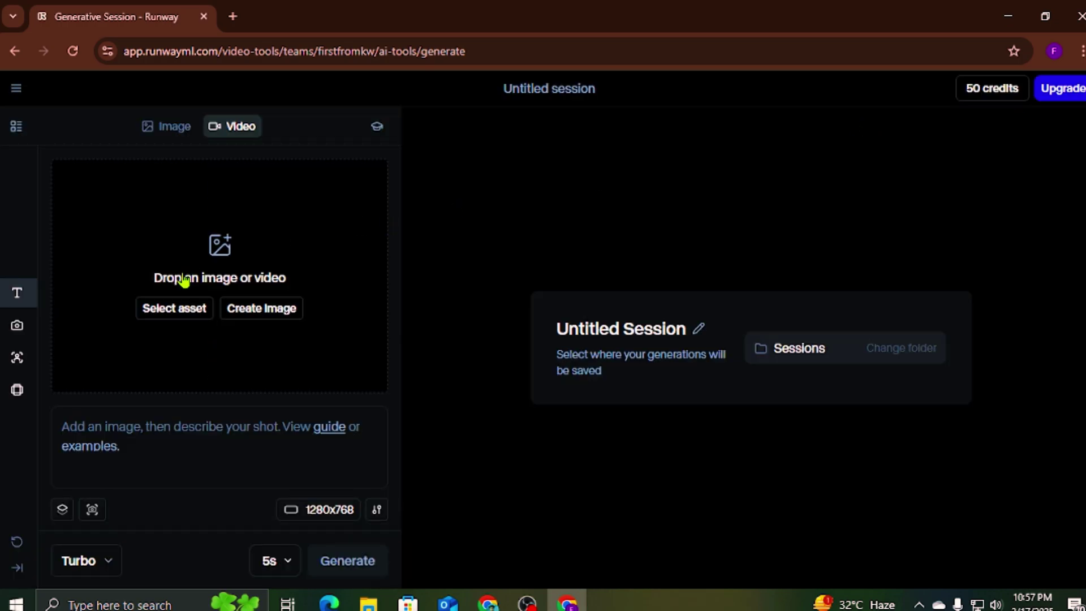
Upload a3deceb247a194cdb588ab42ae60faf6.png from Downloads as the video's source image and set the video duration to 10s
{"action": "left_click", "coordinate": [235, 247]}
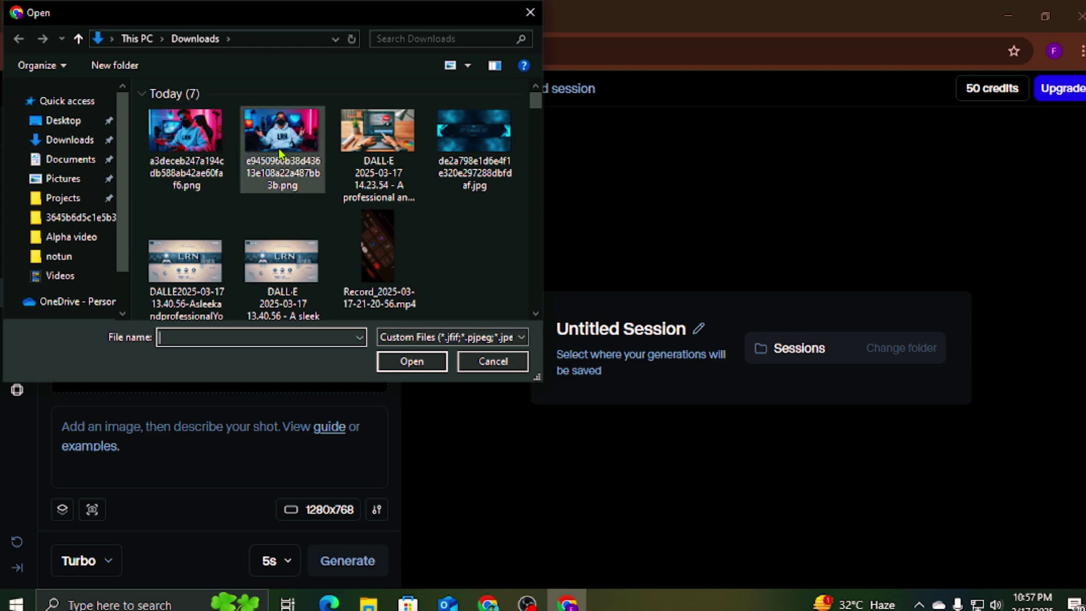
{"action": "left_click", "coordinate": [202, 141]}
{"action": "left_click", "coordinate": [412, 361]}
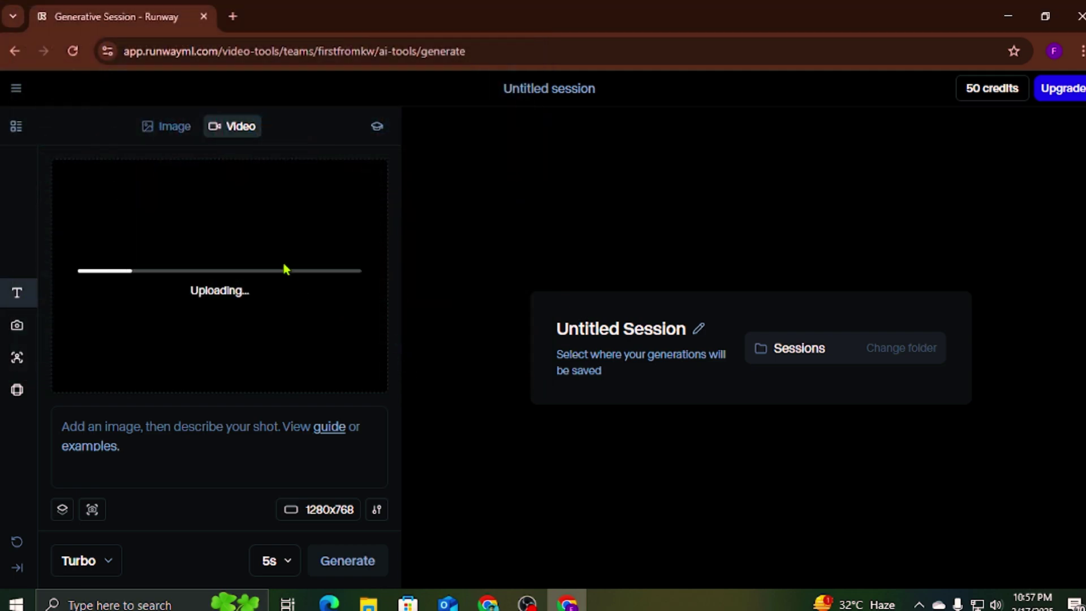
{"action": "left_click", "coordinate": [288, 562]}
{"action": "left_click", "coordinate": [271, 517]}
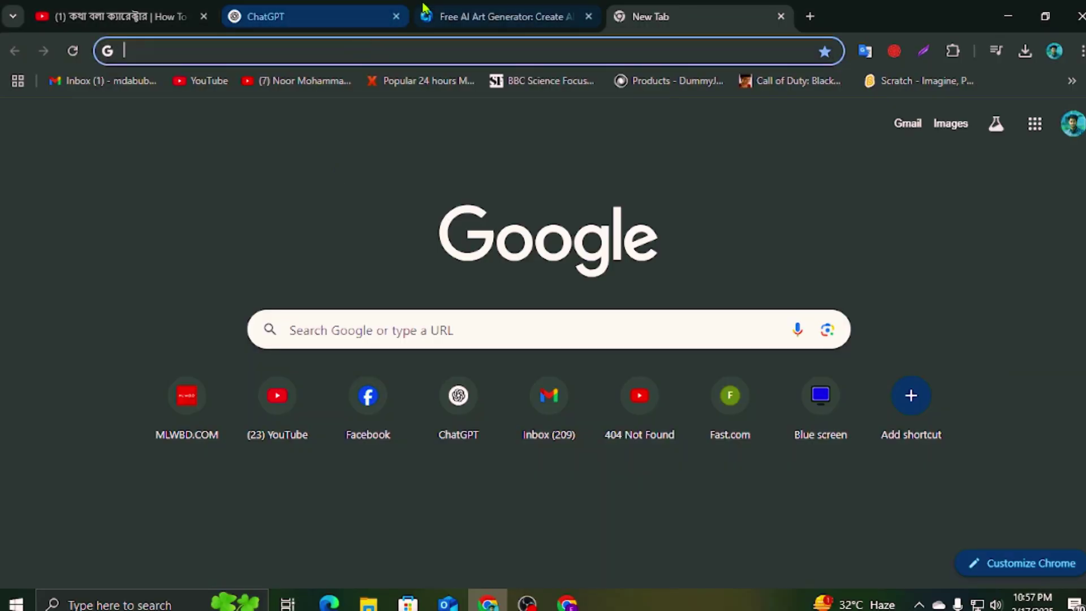
Copy the selected prompt from the ChatGPT tab and paste it into Runway's shot description
{"action": "left_click", "coordinate": [353, 7]}
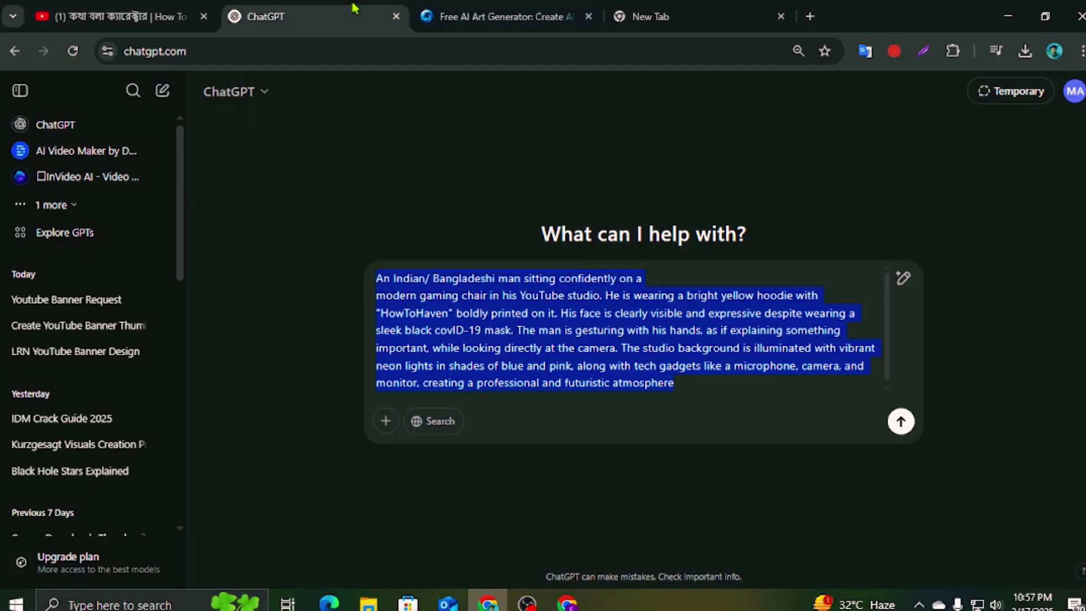
{"action": "right_click", "coordinate": [428, 318]}
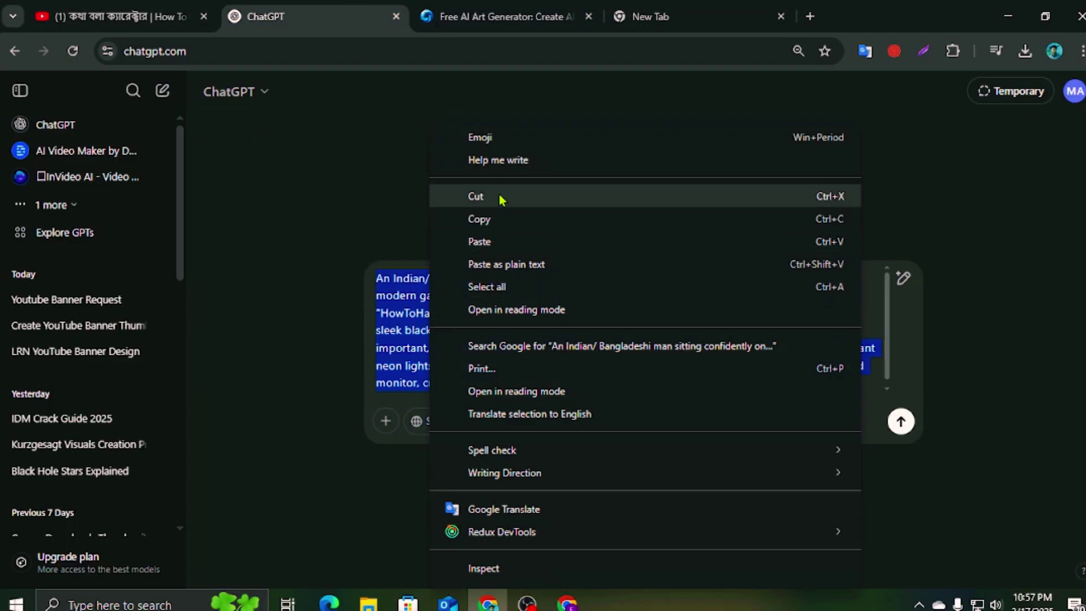
{"action": "left_click", "coordinate": [500, 221]}
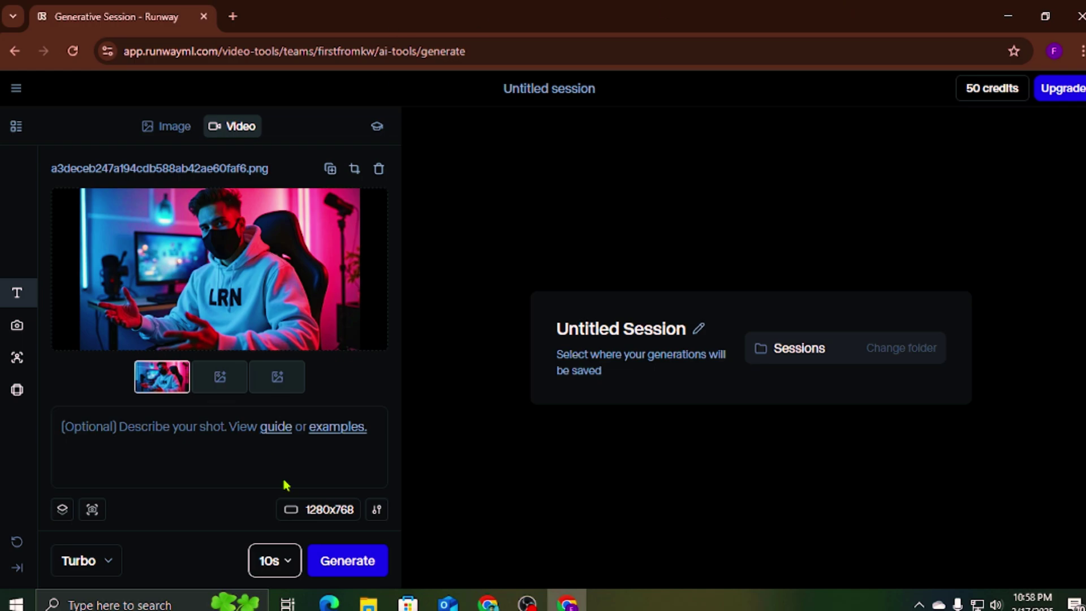
{"action": "left_click", "coordinate": [193, 446]}
{"action": "key", "text": "ctrl+v"}
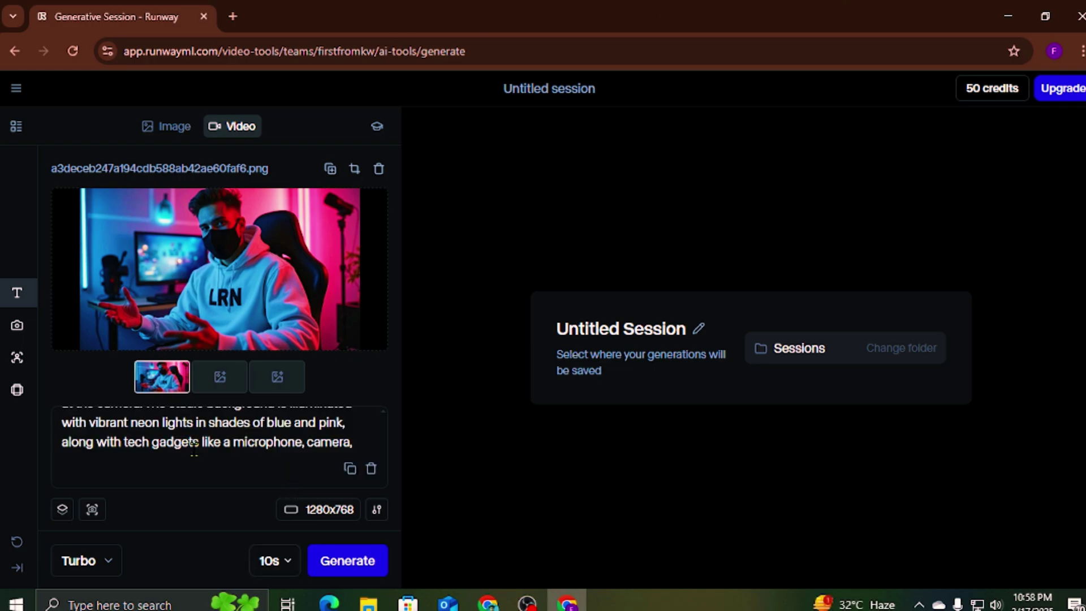
Replace "Indian/ Bangladeshi" with "american" in Runway's shot description, check the rest of the prompt, and select all its text
{"action": "scroll", "coordinate": [192, 447], "scroll_direction": "up", "scroll_amount": 5}
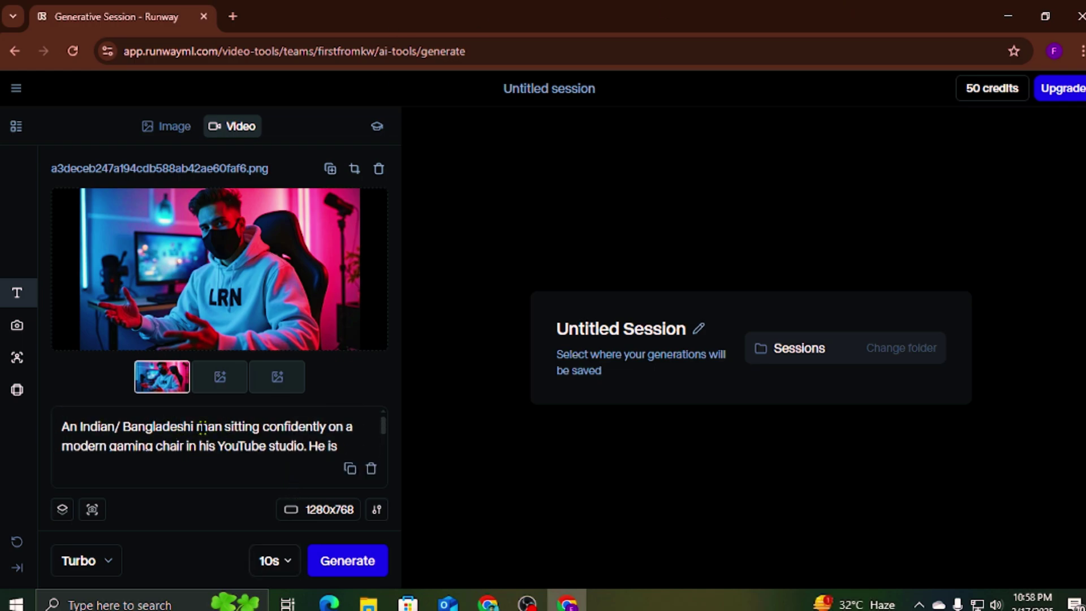
{"action": "left_click_drag", "start_coordinate": [194, 426], "coordinate": [80, 426]}
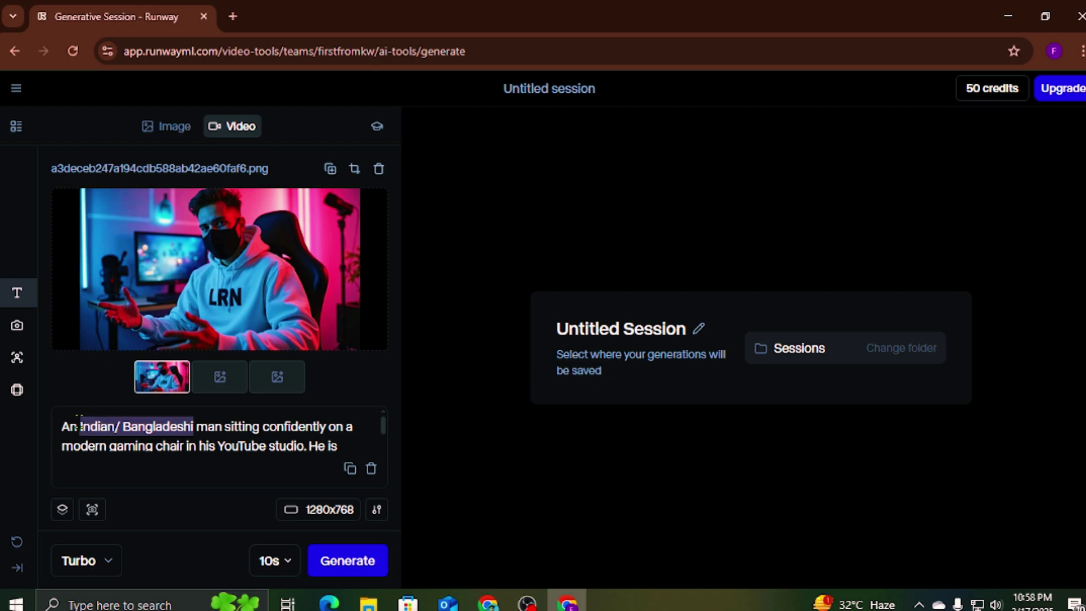
{"action": "key", "text": "BackSpace"}
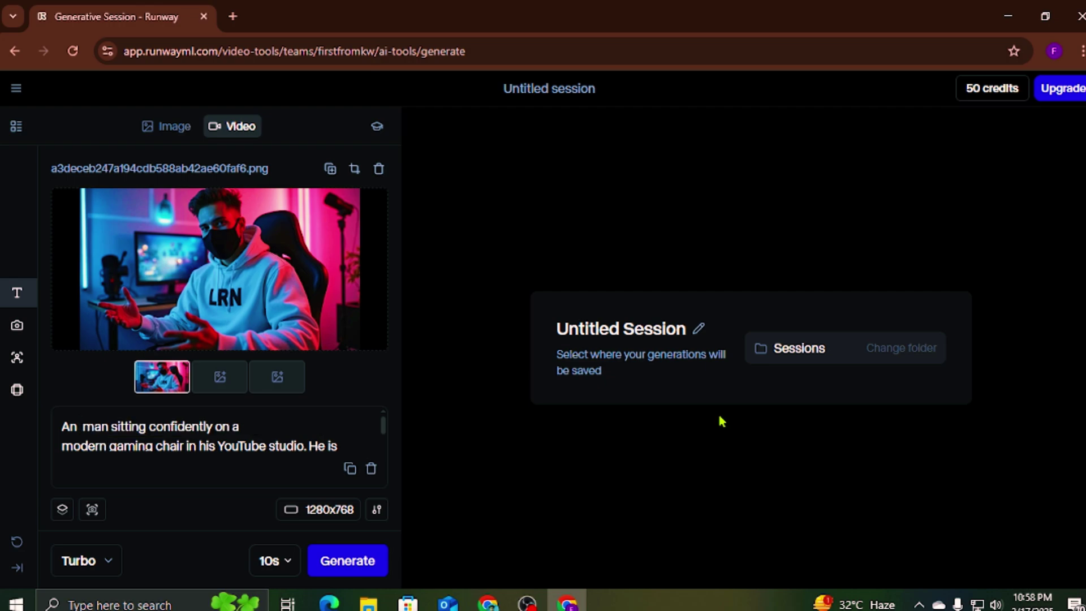
{"action": "type", "text": "A"}
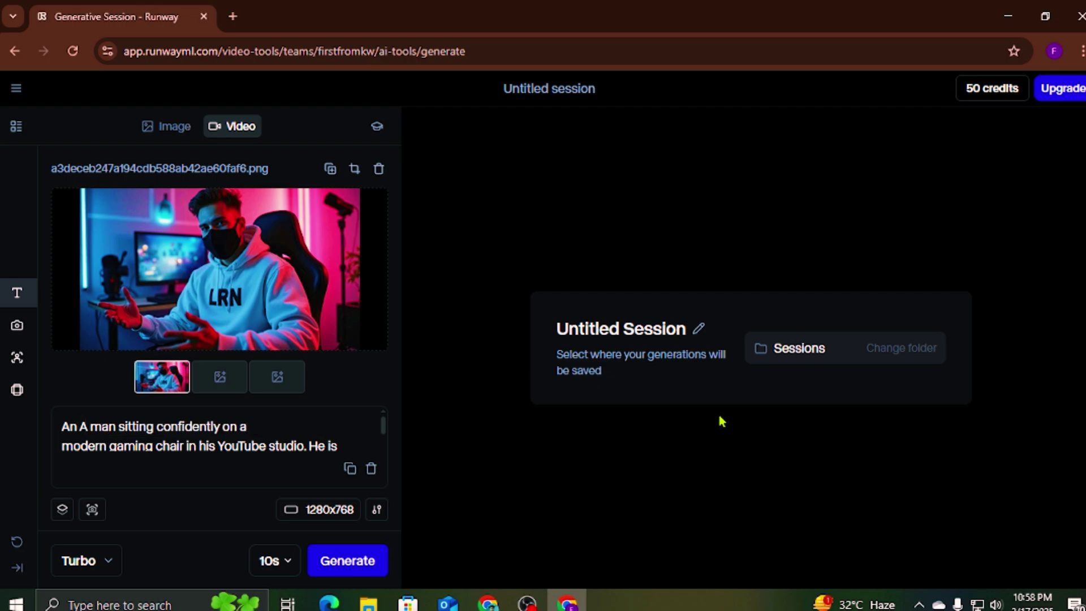
{"action": "key", "text": "BackSpace"}
{"action": "type", "text": "americal"}
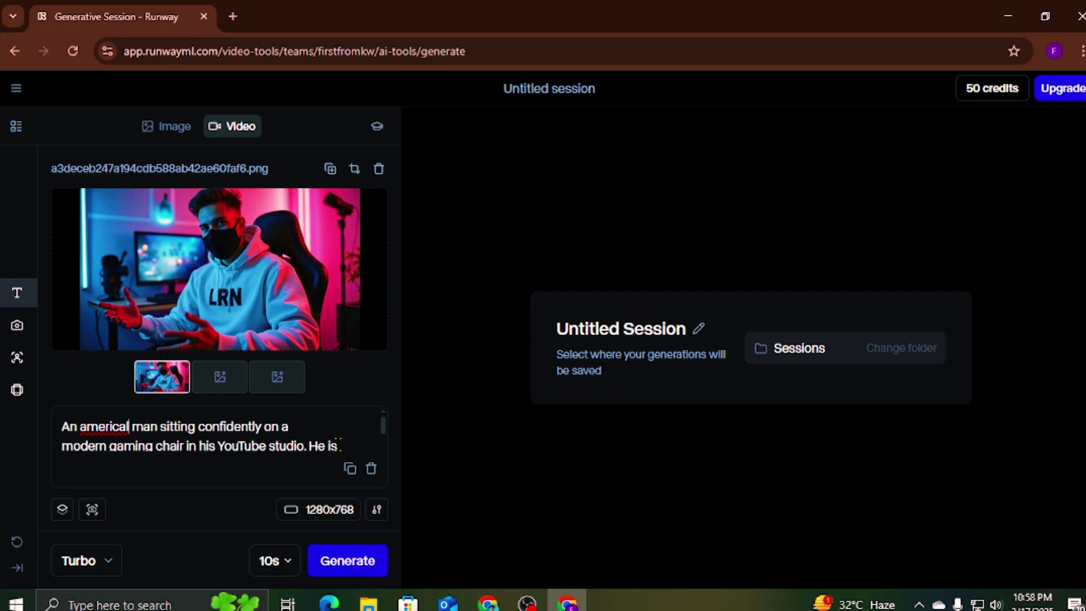
{"action": "key", "text": "BackSpace"}
{"action": "type", "text": "n"}
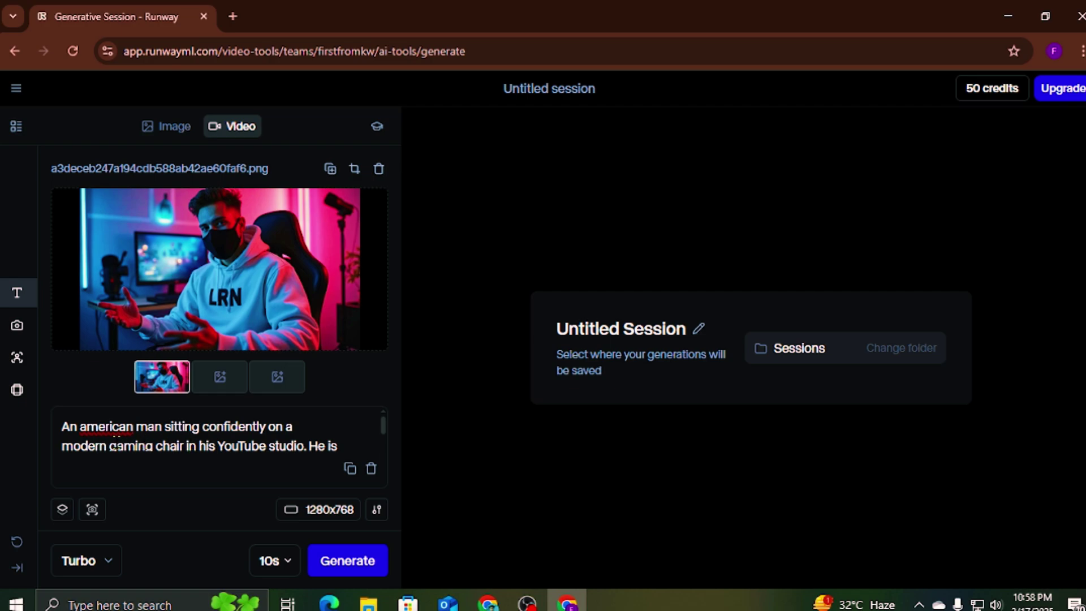
{"action": "scroll", "coordinate": [275, 444], "scroll_direction": "down", "scroll_amount": 4}
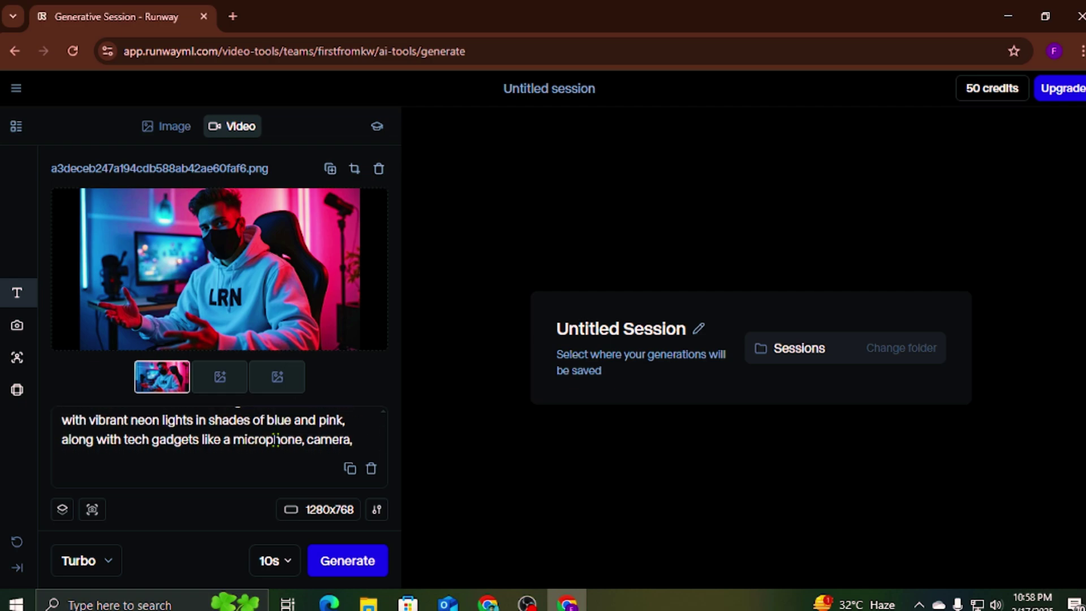
{"action": "scroll", "coordinate": [276, 444], "scroll_direction": "up", "scroll_amount": 4}
{"action": "scroll", "coordinate": [275, 440], "scroll_direction": "down", "scroll_amount": 2}
{"action": "scroll", "coordinate": [275, 440], "scroll_direction": "down", "scroll_amount": 2}
{"action": "scroll", "coordinate": [277, 439], "scroll_direction": "up", "scroll_amount": 4}
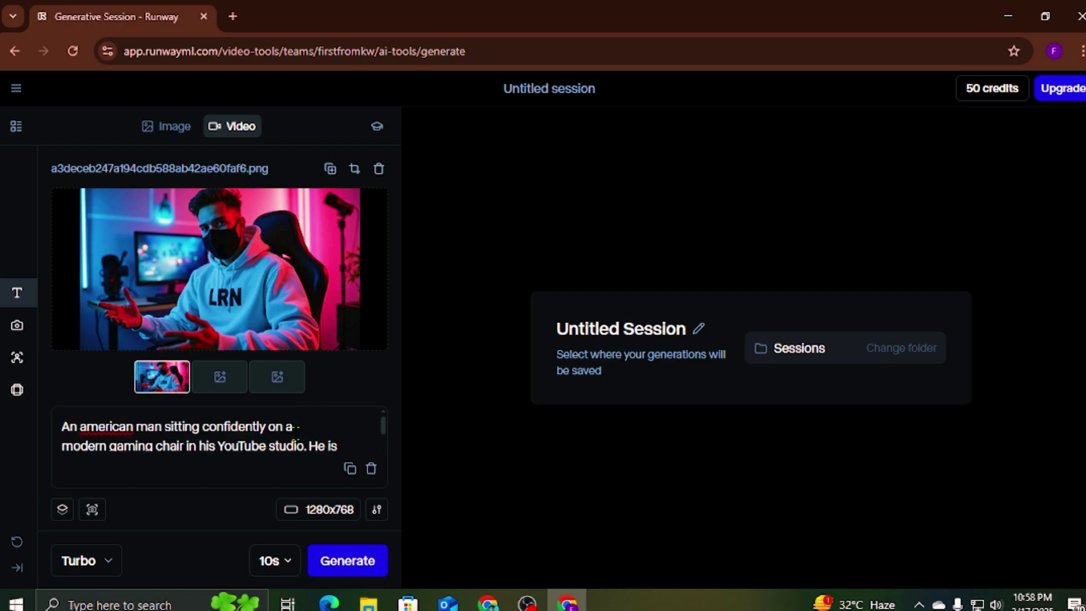
{"action": "key", "text": "ctrl+a"}
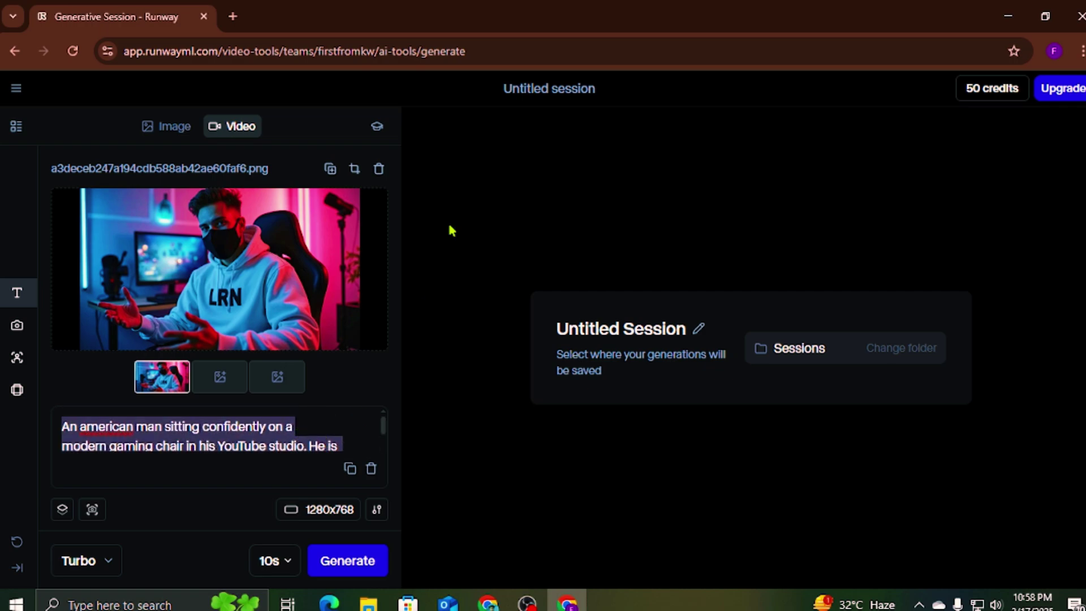
Switch to ChatGPT and replace "Indian/ Bangladeshi" with "american" in the unsent prompt
{"action": "key", "text": "alt+Tab"}
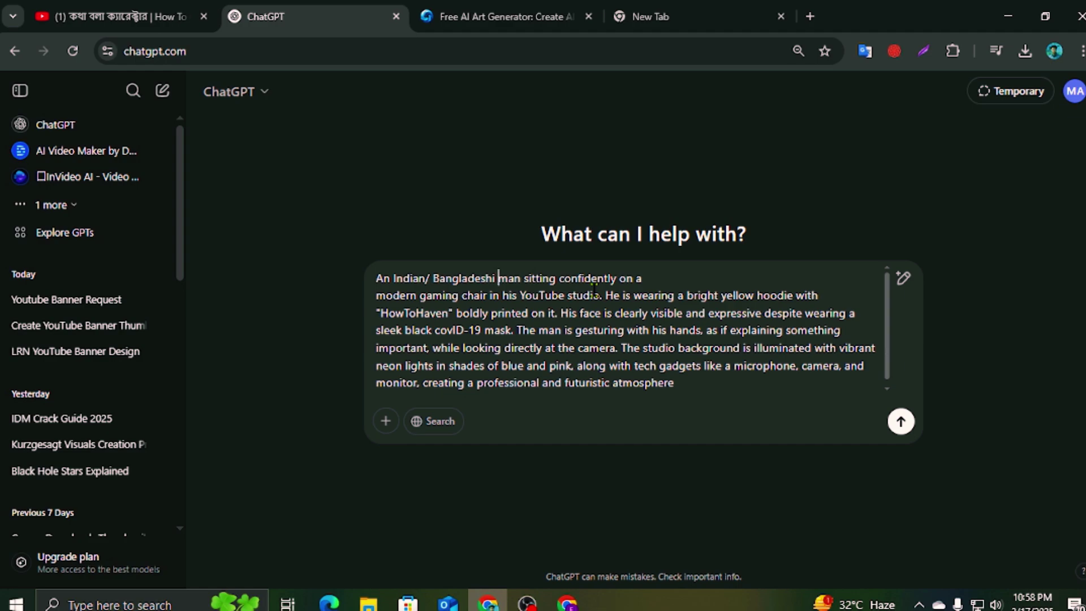
{"action": "key", "text": "BackSpace"}
{"action": "key", "text": "BackSpace"}
{"action": "key", "text": "BackSpace"}
{"action": "key", "text": "BackSpace"}
{"action": "key", "text": "BackSpace"}
{"action": "key", "text": "BackSpace"}
{"action": "key", "text": "BackSpace"}
{"action": "key", "text": "BackSpace"}
{"action": "key", "text": "BackSpace"}
{"action": "key", "text": "BackSpace"}
{"action": "key", "text": "BackSpace"}
{"action": "key", "text": "BackSpace"}
{"action": "key", "text": "BackSpace"}
{"action": "key", "text": "BackSpace"}
{"action": "key", "text": "BackSpace"}
{"action": "key", "text": "BackSpace"}
{"action": "key", "text": "BackSpace"}
{"action": "key", "text": "BackSpace"}
{"action": "key", "text": "BackSpace"}
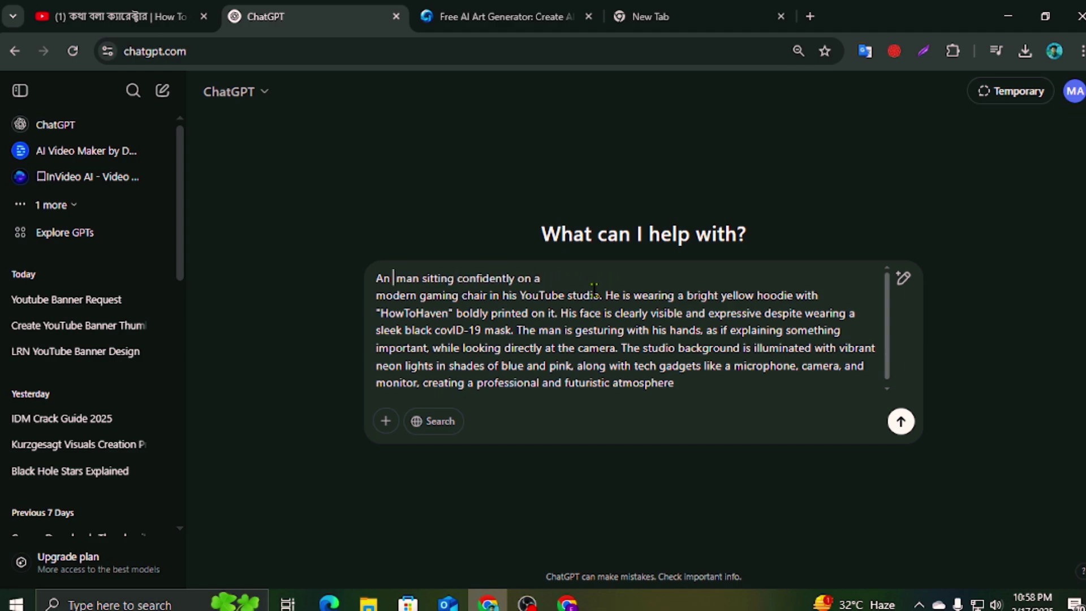
{"action": "type", "text": "america"}
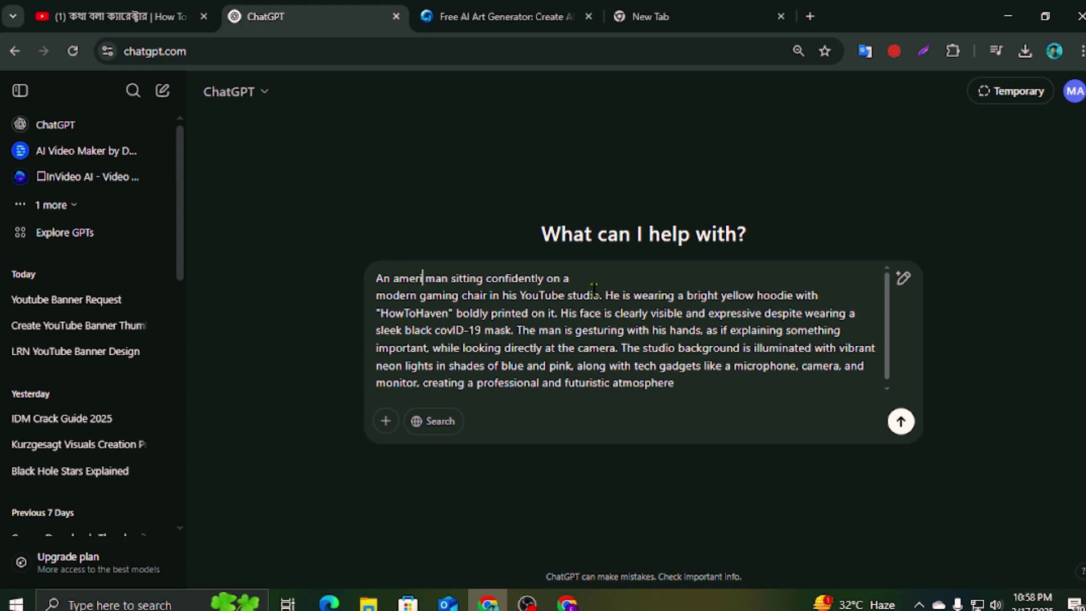
{"action": "type", "text": "n"}
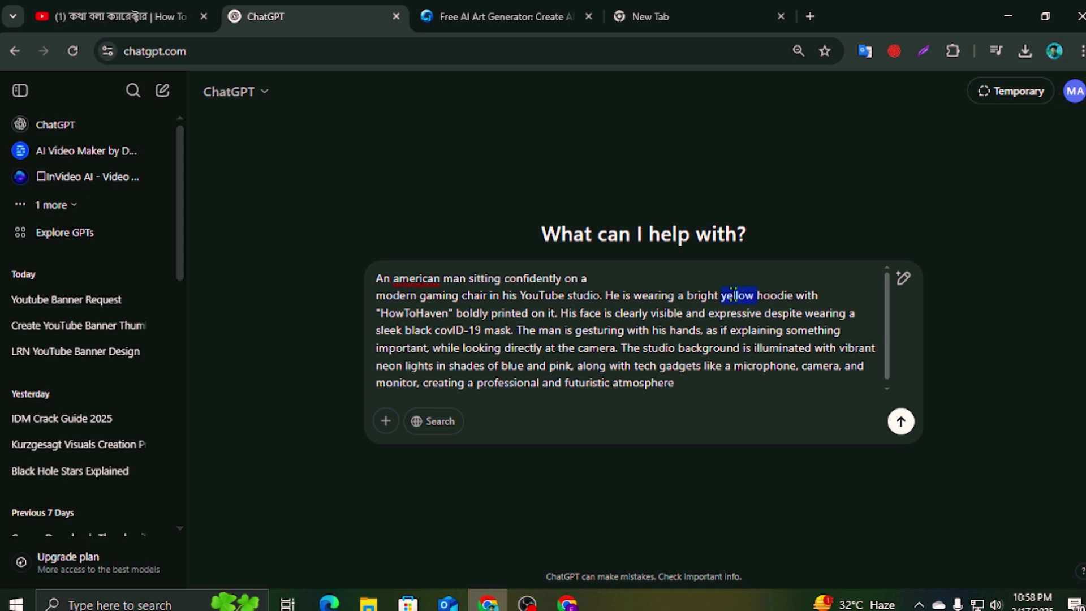
Change the hoodie colour in the ChatGPT prompt to "white" and its printed text to "LRN"
{"action": "type", "text": "white"}
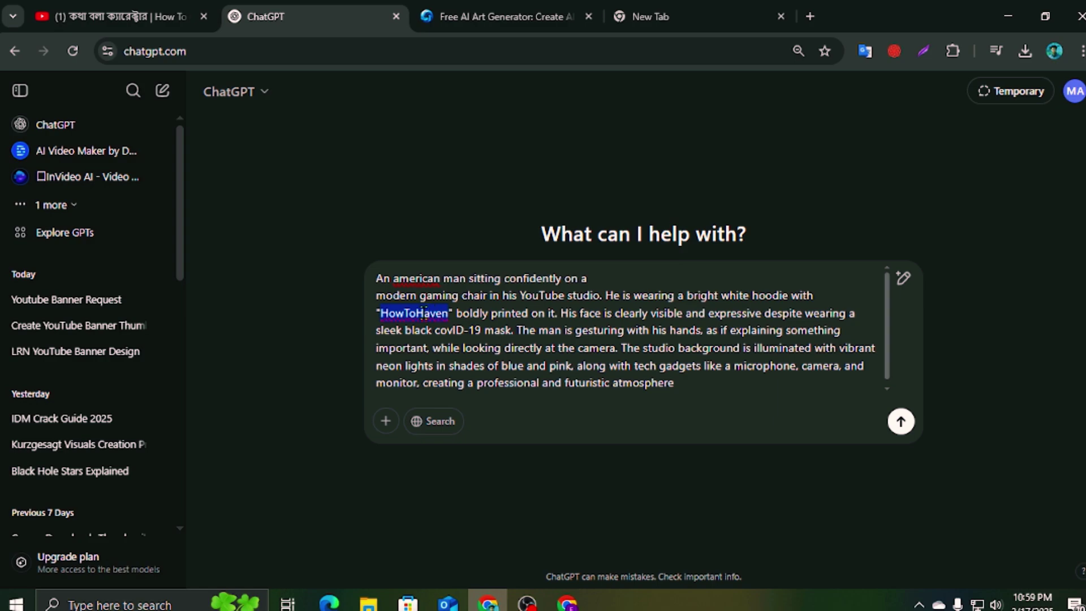
{"action": "key", "text": "BackSpace"}
{"action": "type", "text": "LRN"}
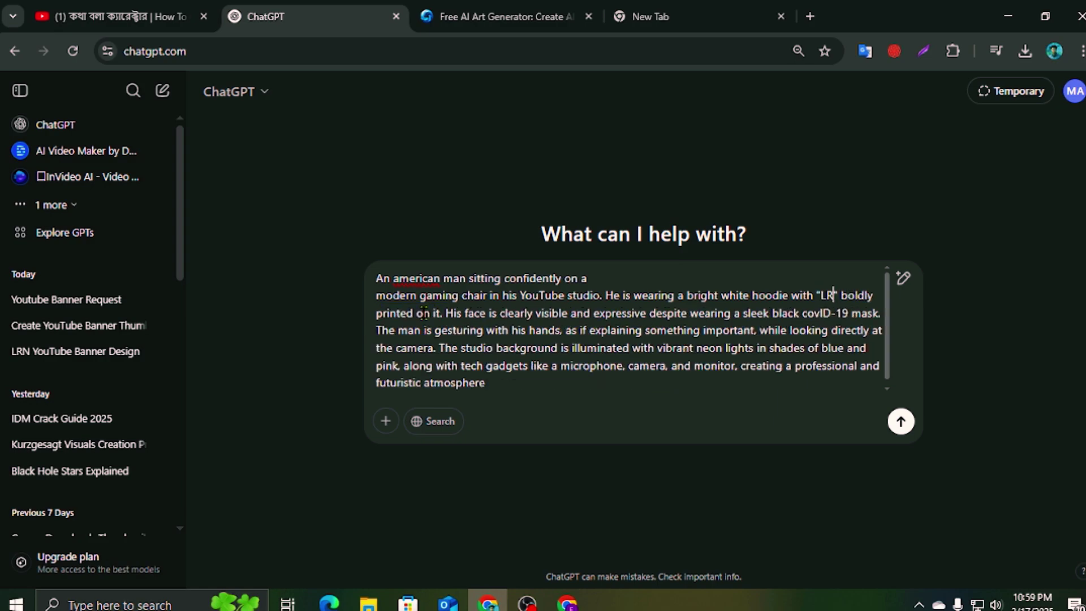
Copy the whole edited ChatGPT prompt, replace Runway's shot description with it, and generate the video
{"action": "key", "text": "ctrl+a"}
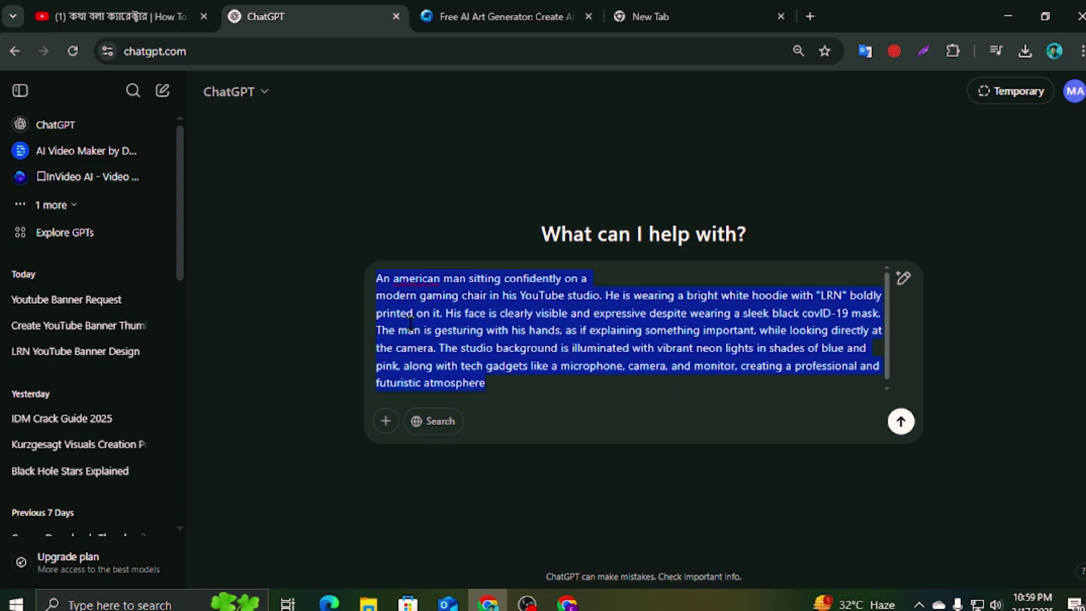
{"action": "key", "text": "alt+Tab"}
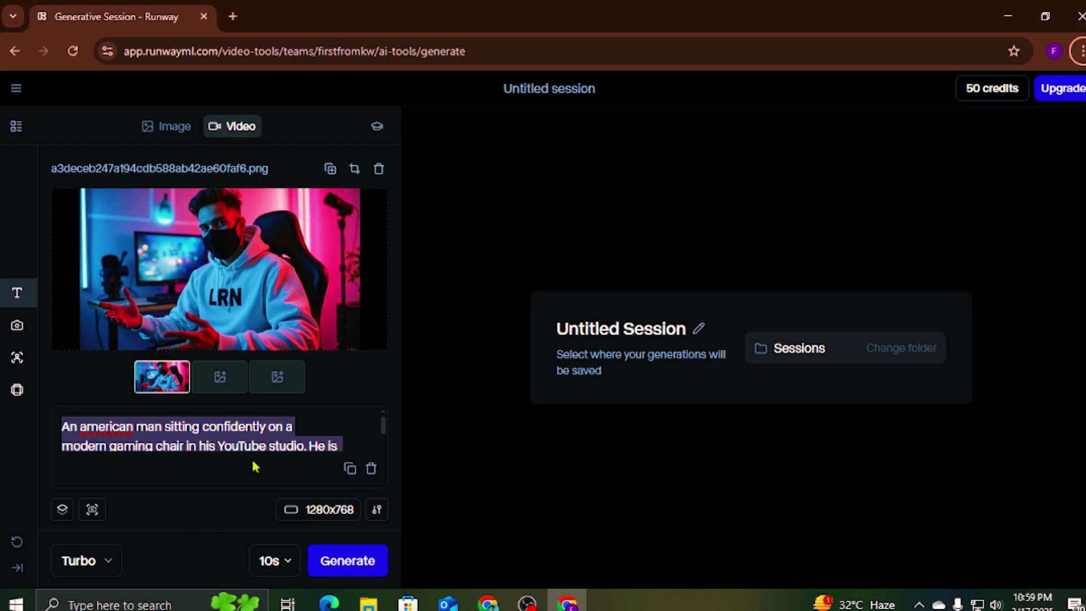
{"action": "left_click", "coordinate": [258, 444]}
{"action": "key", "text": "ctrl+a"}
{"action": "key", "text": "BackSpace"}
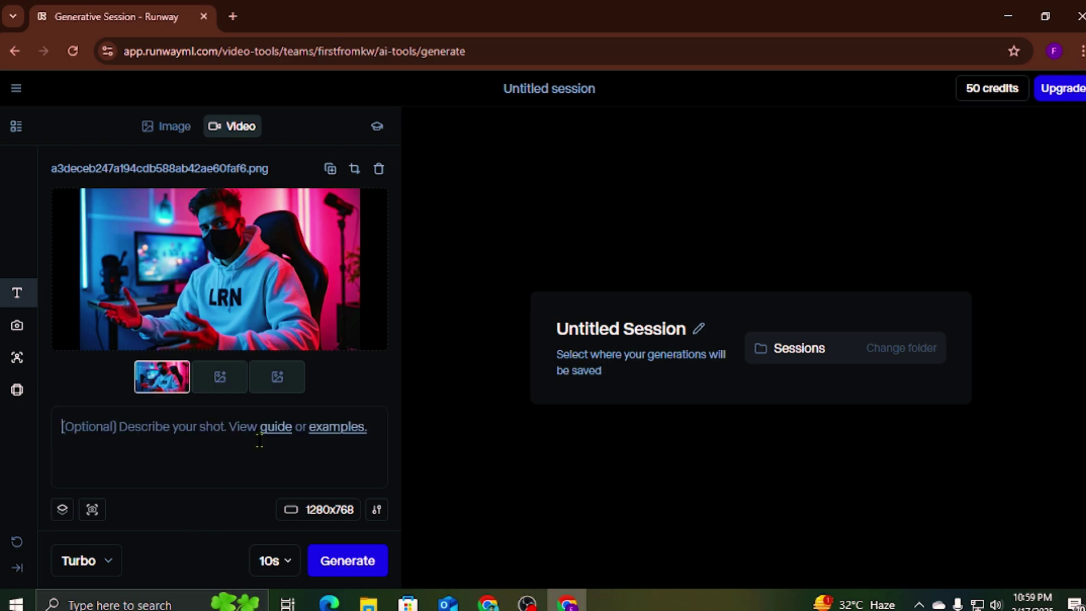
{"action": "key", "text": "ctrl+v"}
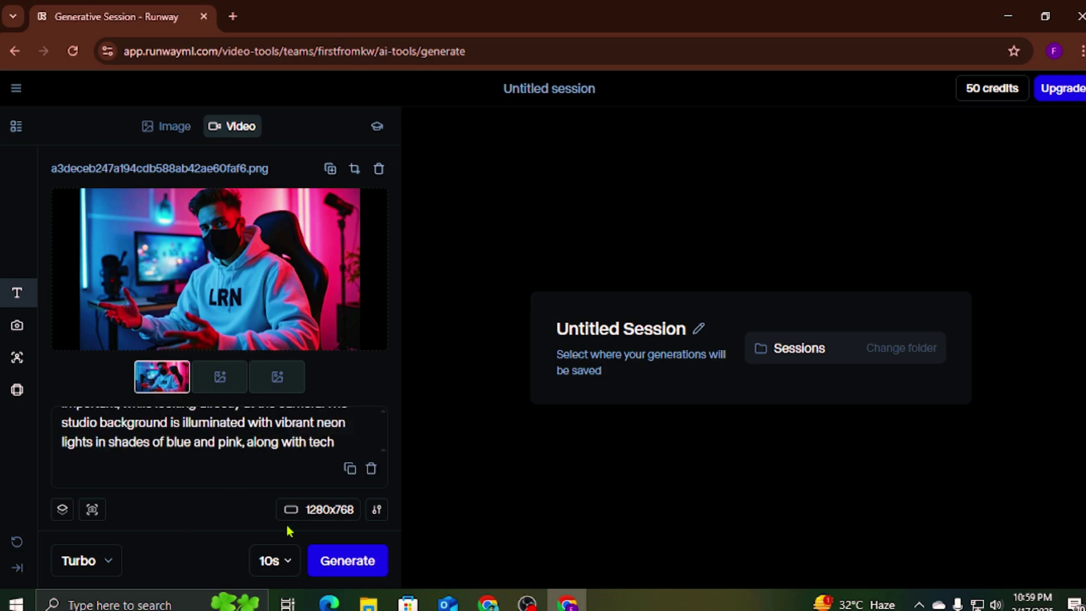
{"action": "left_click", "coordinate": [364, 559]}
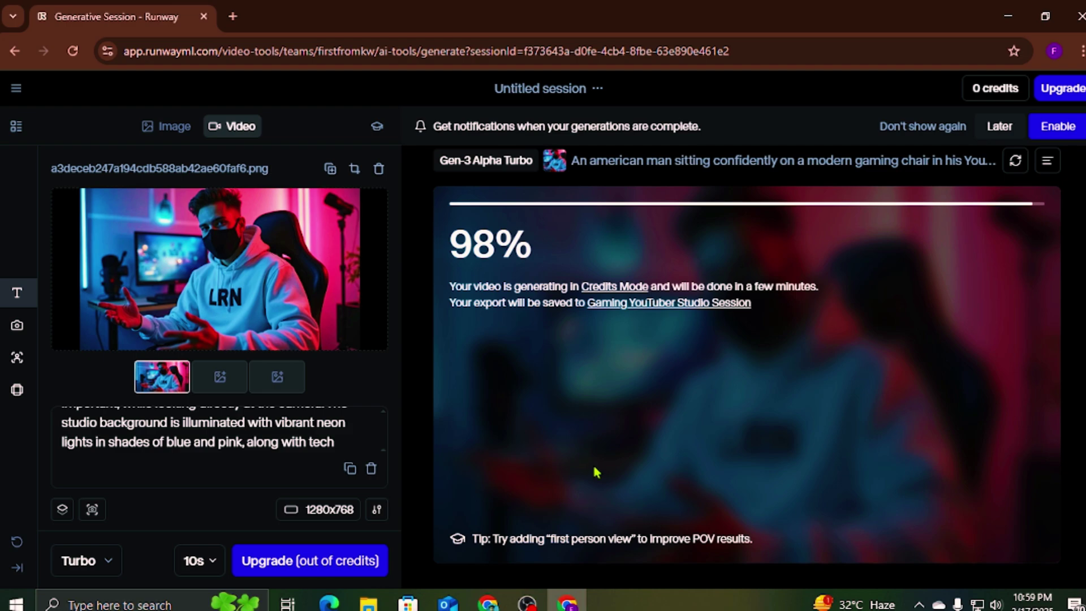
Check the end of the prompt and play back the generated video in the Runway session
{"action": "scroll", "coordinate": [211, 410], "scroll_direction": "down", "scroll_amount": 1}
{"action": "scroll", "coordinate": [210, 410], "scroll_direction": "down", "scroll_amount": 1}
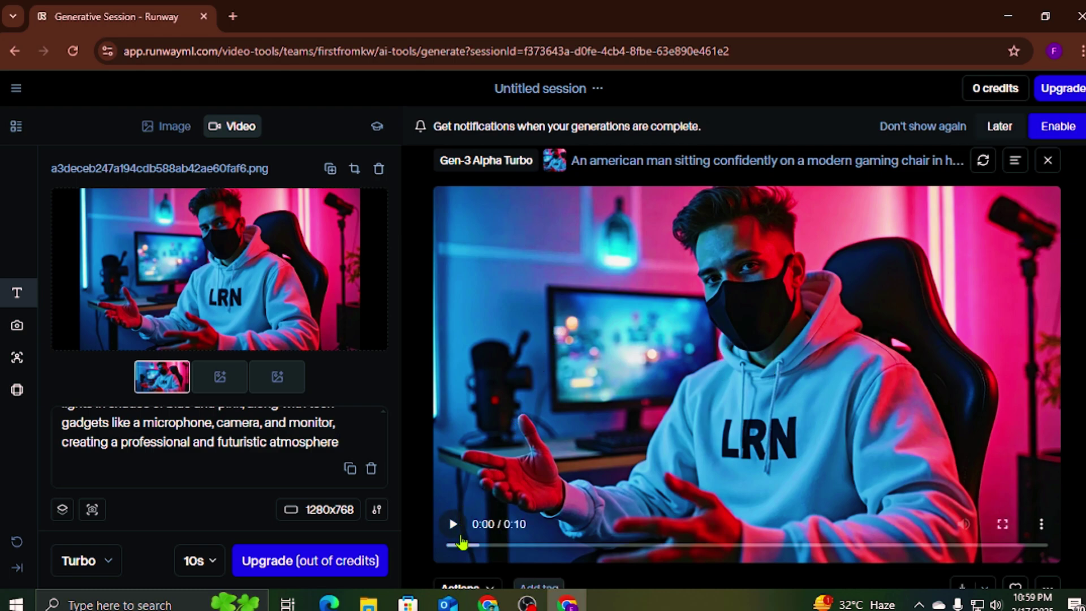
{"action": "left_click", "coordinate": [453, 525]}
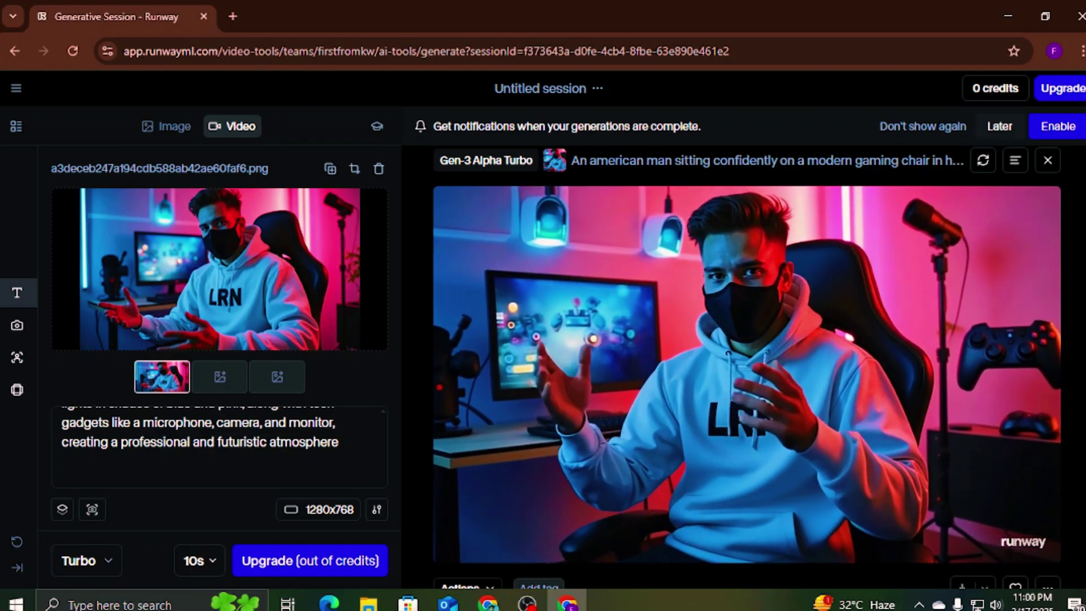
{"action": "mouse_move", "coordinate": [470, 470]}
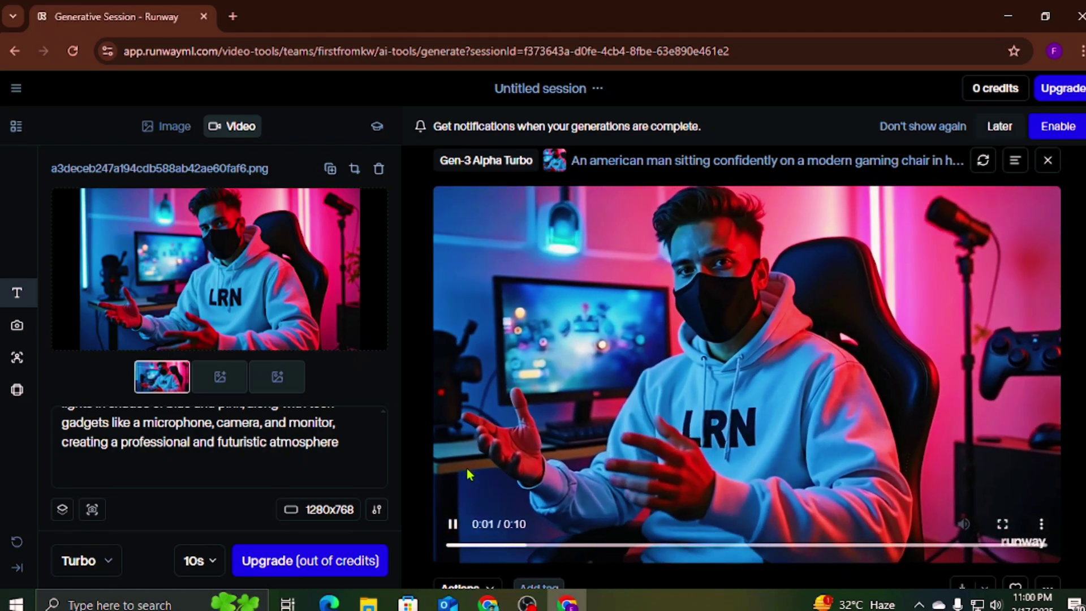
{"action": "scroll", "coordinate": [467, 457], "scroll_direction": "up", "scroll_amount": 1}
{"action": "left_click", "coordinate": [527, 603]}
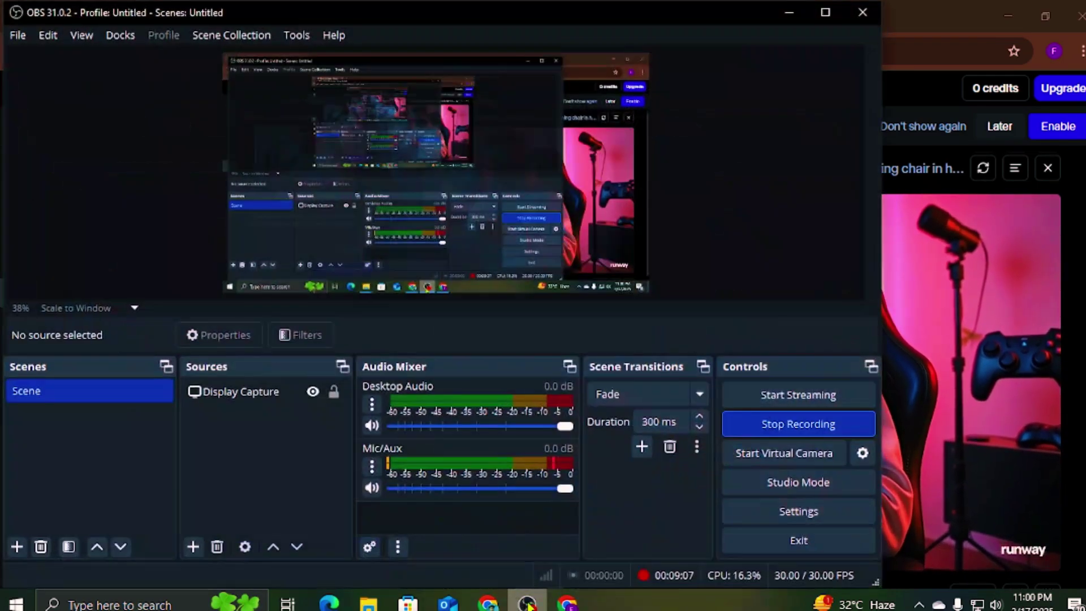